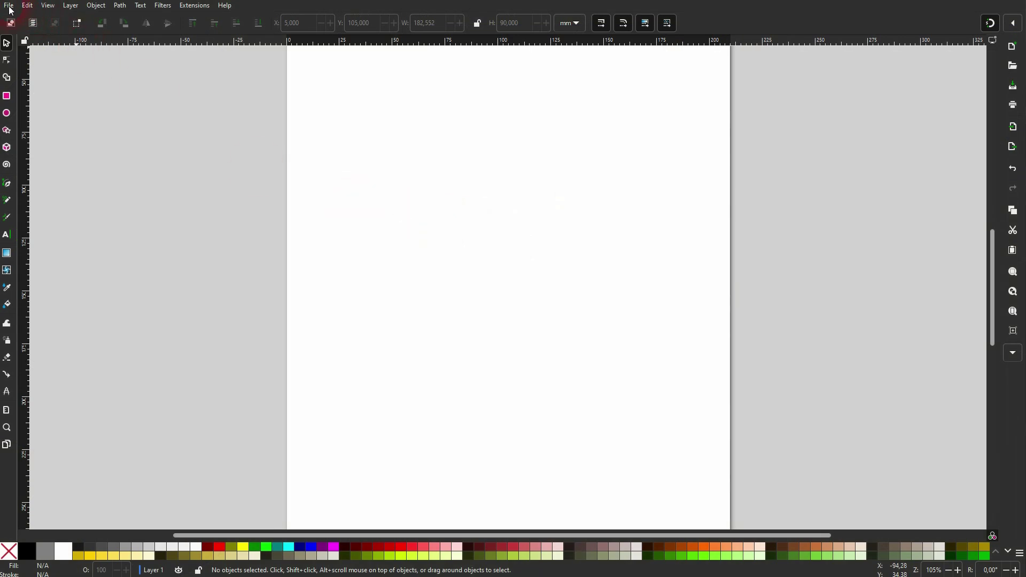
# - Open Document Properties, move it right of the canvas, and show its Guides tab
pyautogui.click(9, 7)
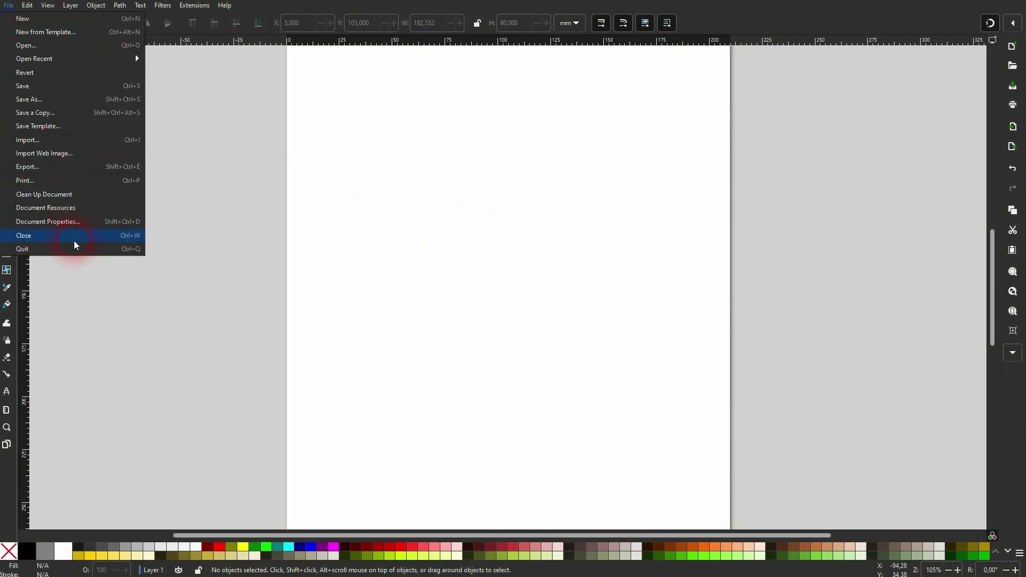
pyautogui.click(49, 222)
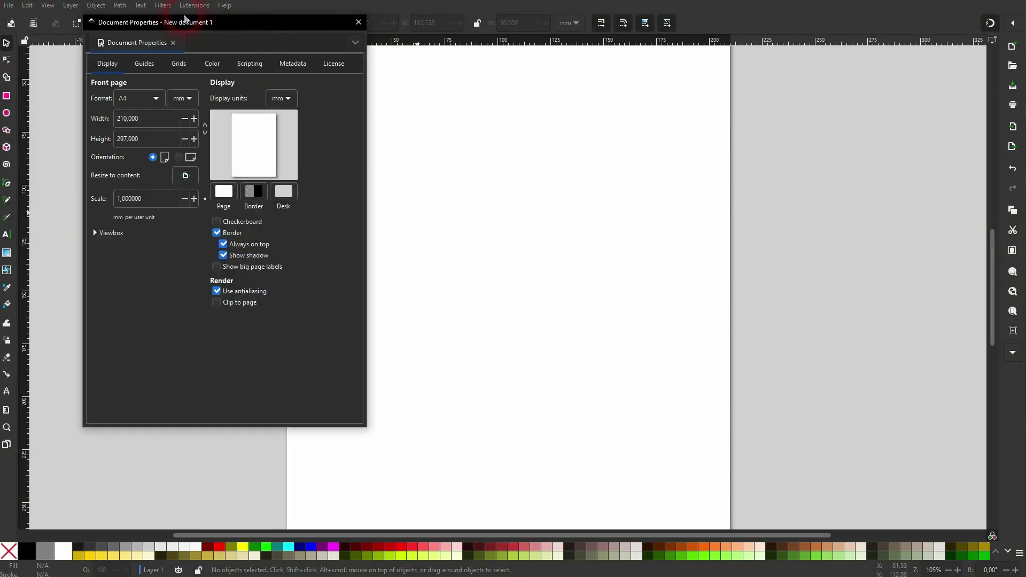
pyautogui.moveTo(211, 30); pyautogui.dragTo(828, 81)
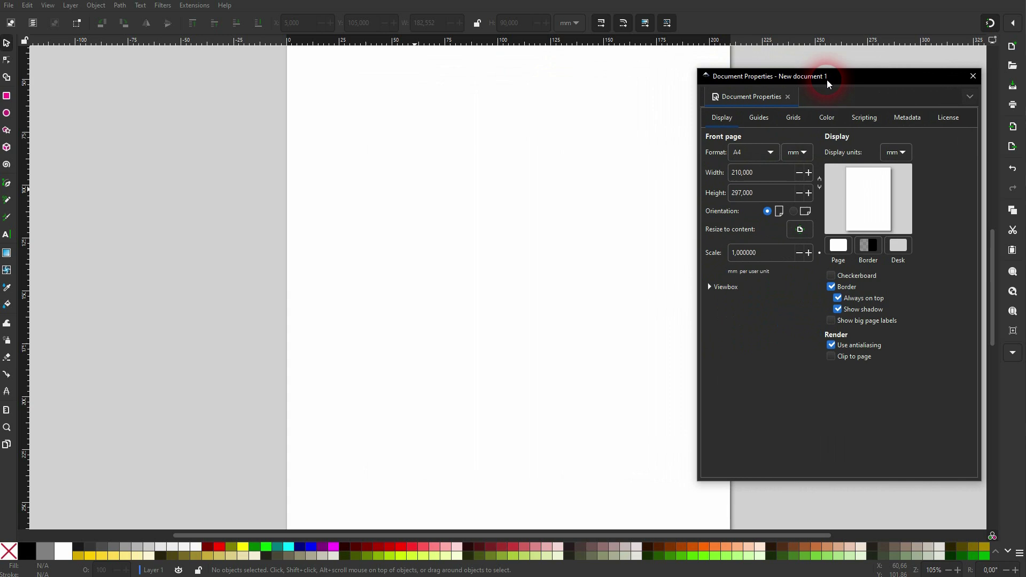
pyautogui.click(759, 120)
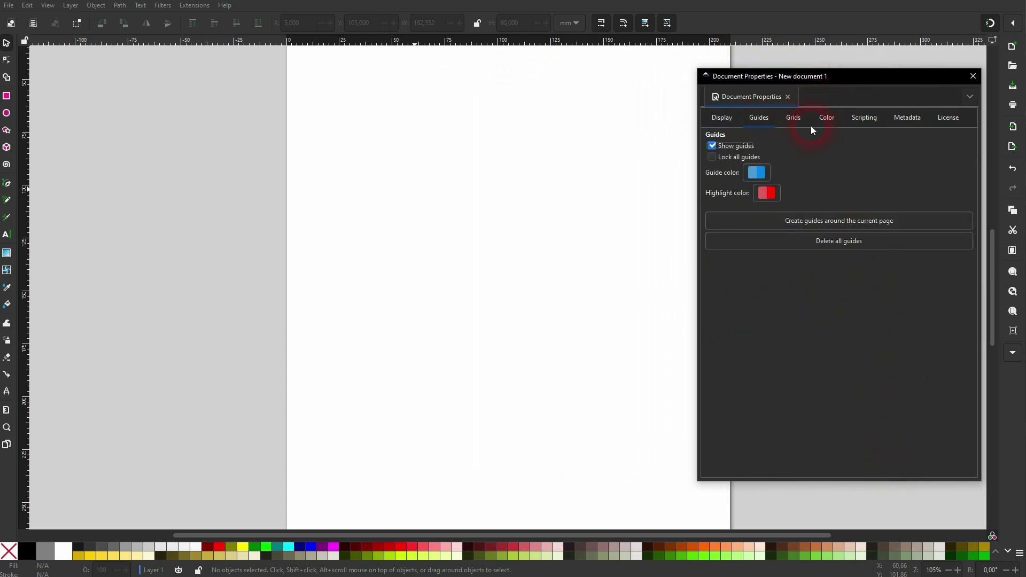
# - In the Grids tab, add then remove a rectangular grid, then add an axonometric grid
pyautogui.click(794, 121)
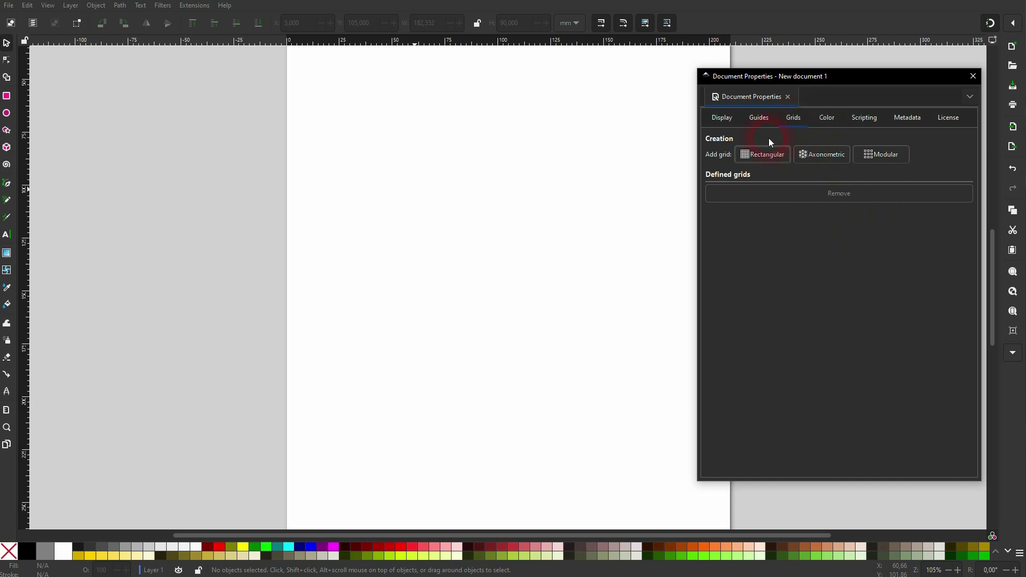
pyautogui.click(770, 159)
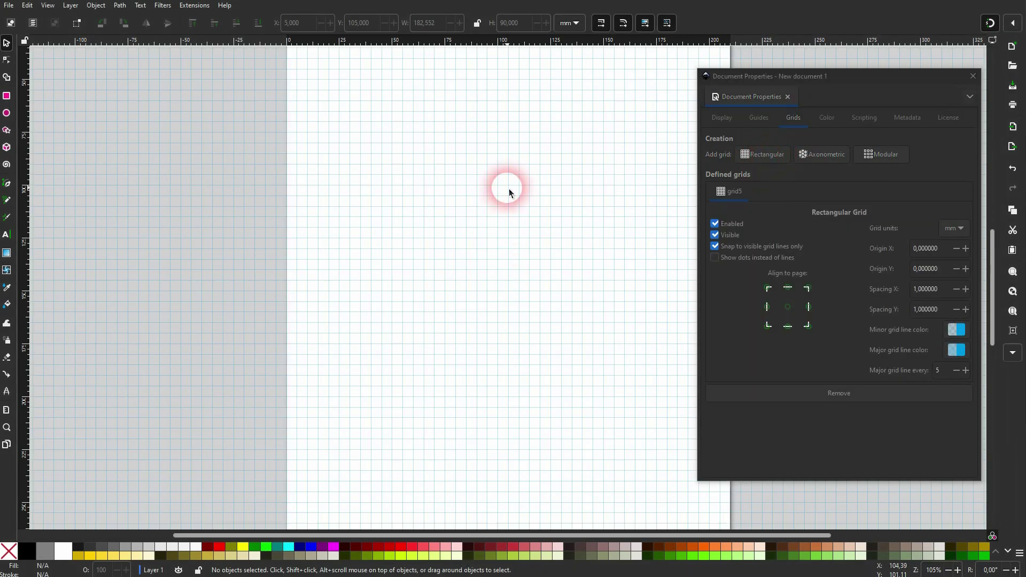
pyautogui.click(544, 261)
pyautogui.click(882, 312)
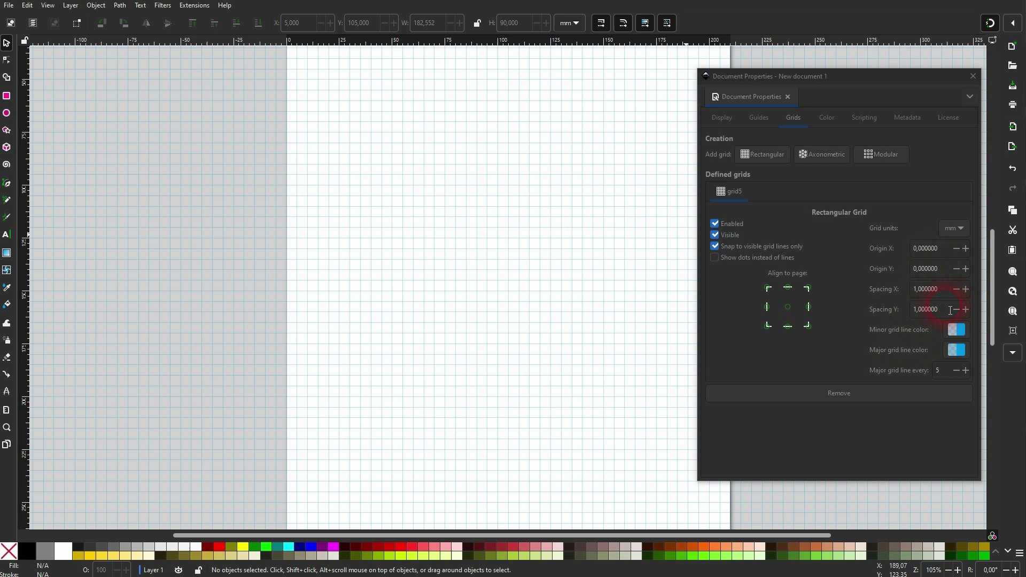
pyautogui.click(837, 393)
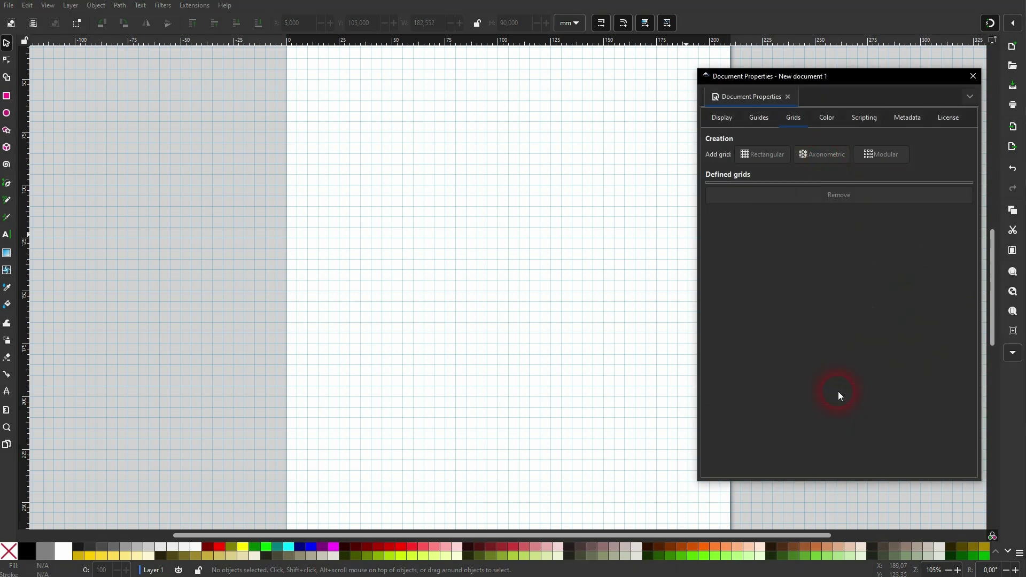
pyautogui.click(821, 154)
pyautogui.click(837, 257)
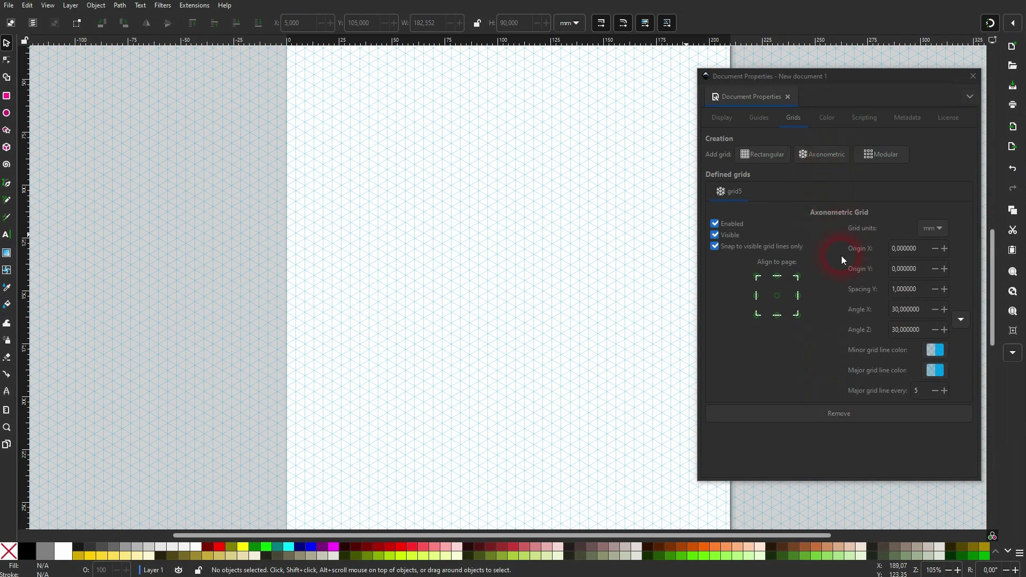
# - Replace the axonometric grid with a modular grid and move the dialog to the left
pyautogui.click(826, 414)
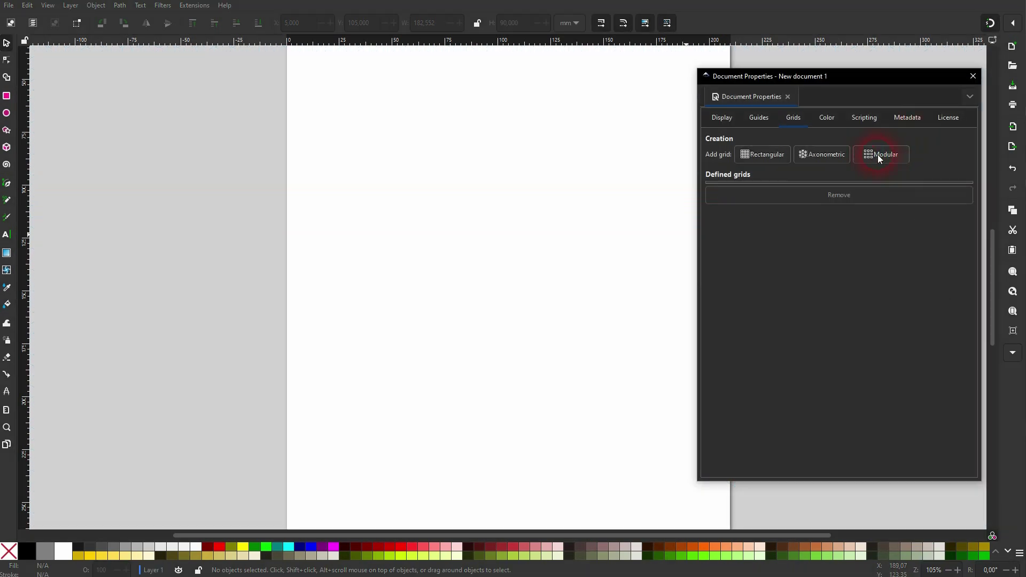
pyautogui.click(878, 155)
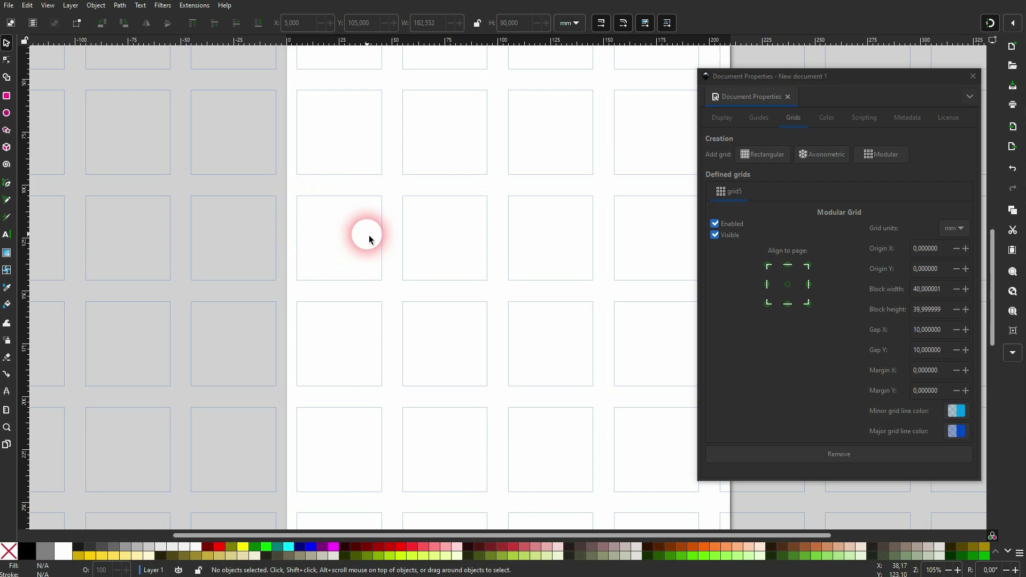
pyautogui.click(896, 448)
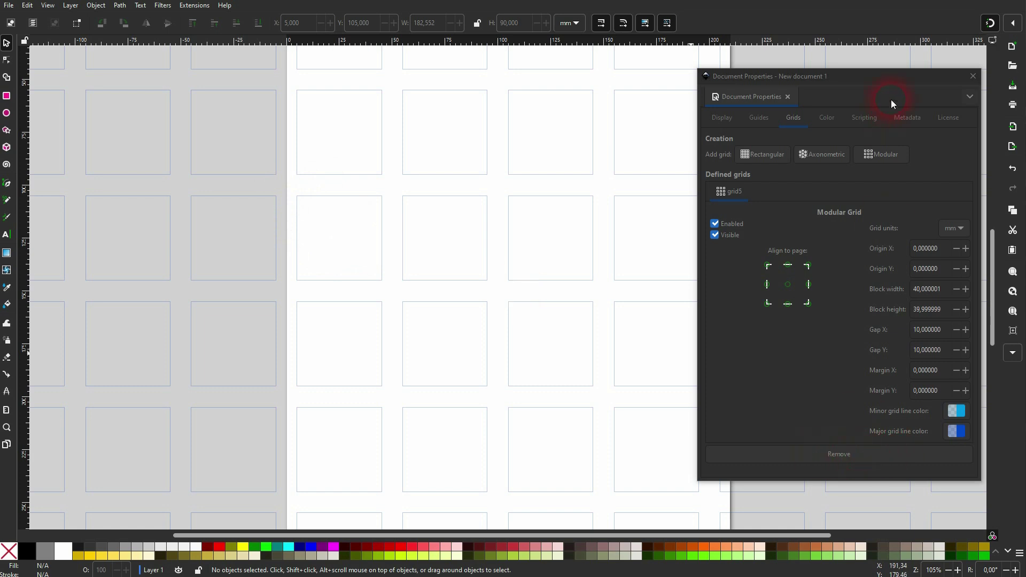
pyautogui.moveTo(904, 77); pyautogui.dragTo(250, 92)
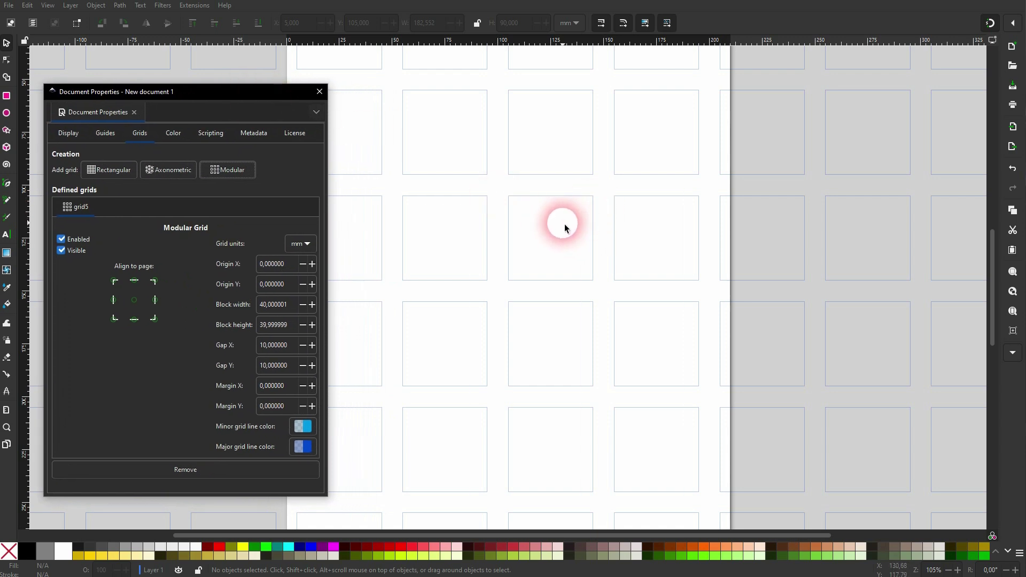
# - Switch the modular grid's units from mm to px
pyautogui.click(299, 247)
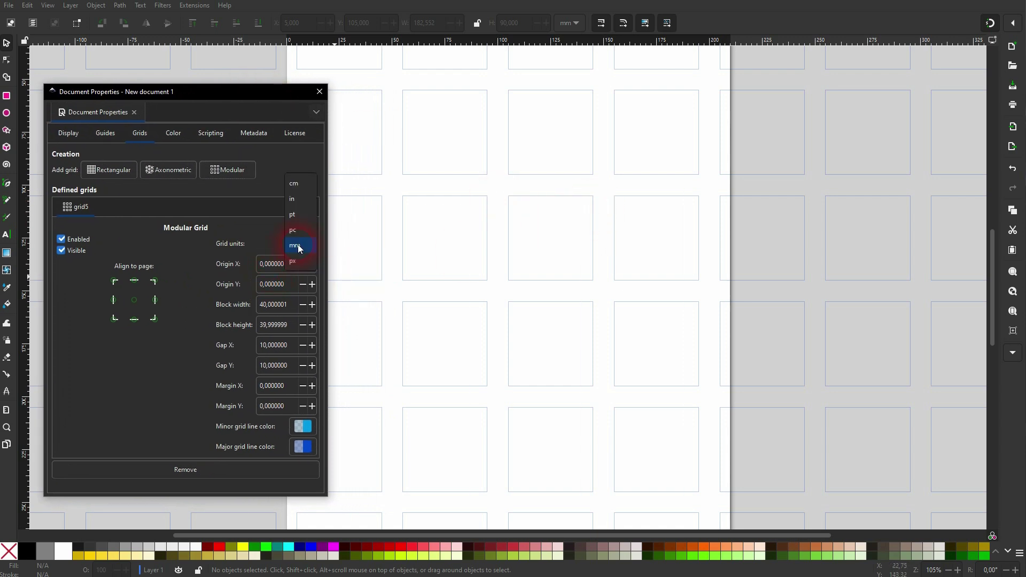
pyautogui.click(307, 262)
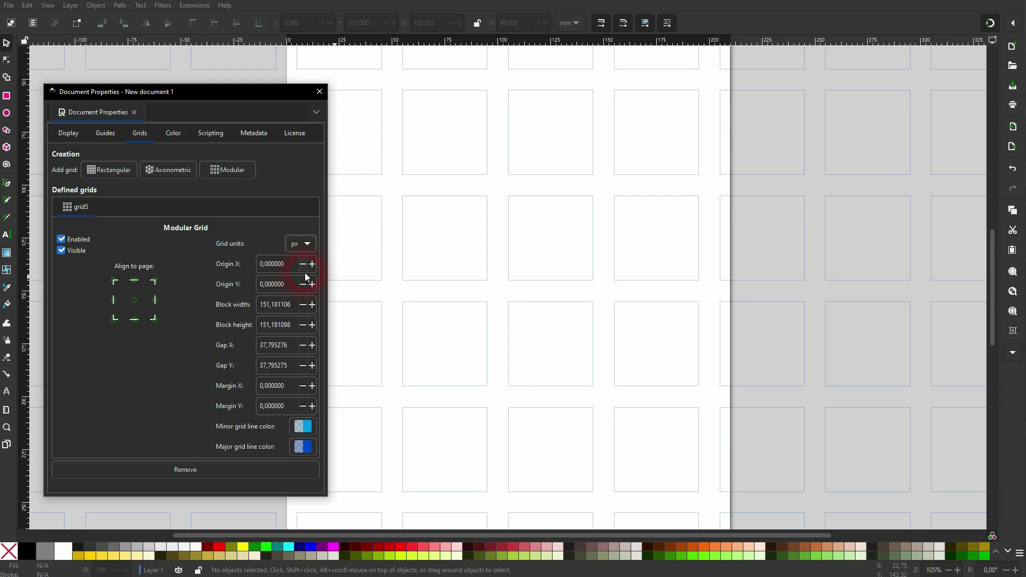
pyautogui.click(284, 267)
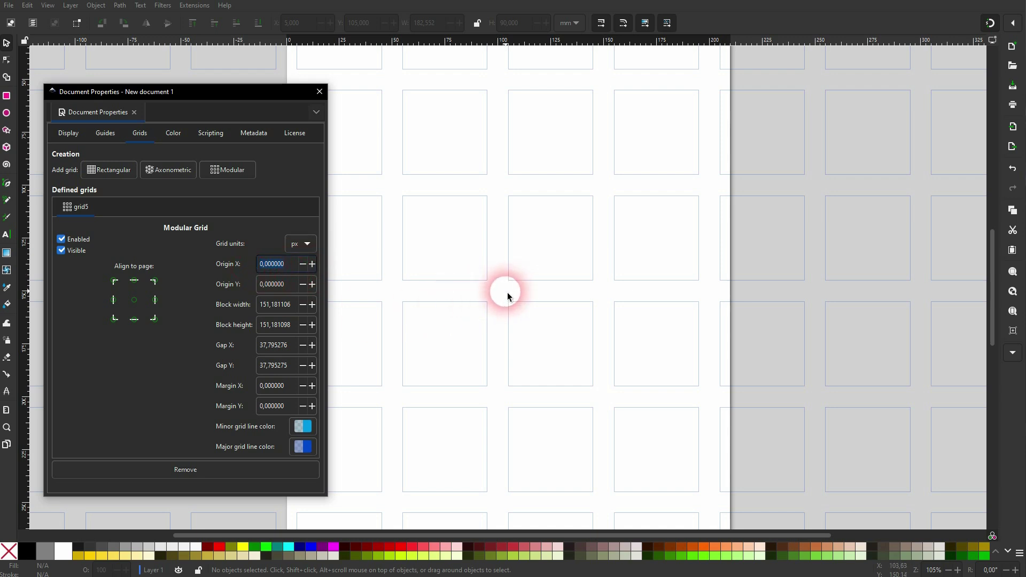
# - Shift the modular grid's Origin X to a negative offset of -7,9
pyautogui.click(312, 264)
pyautogui.scroll(10, 278, 264)
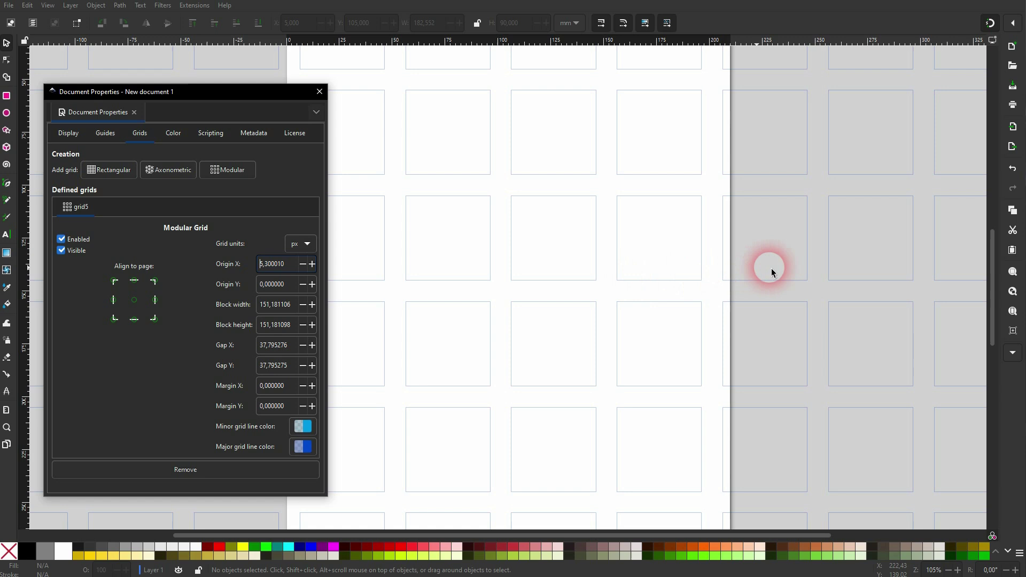
pyautogui.press('pageup')
pyautogui.press('pageup')
pyautogui.press('pageup')
pyautogui.press('pageup')
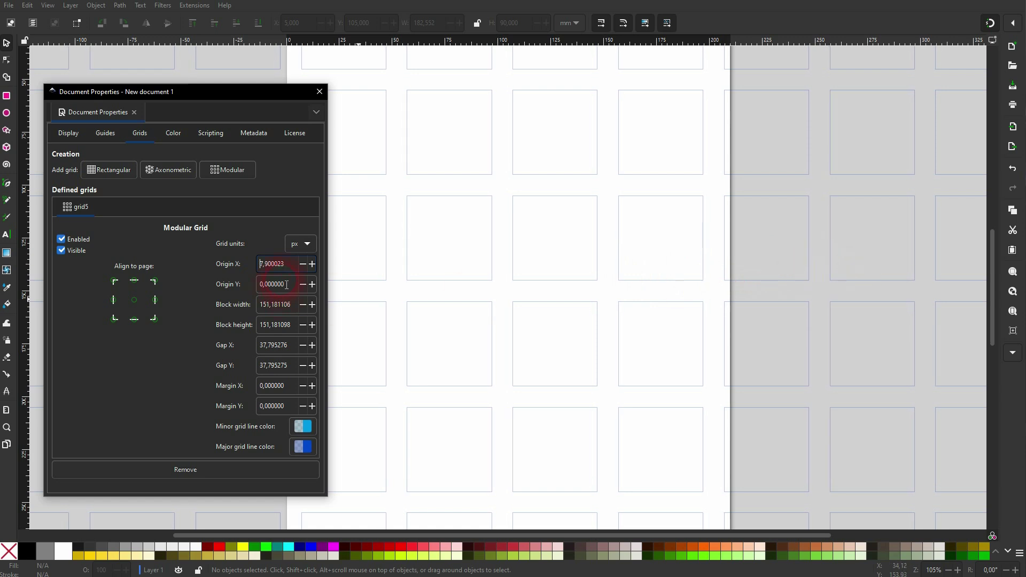
pyautogui.write('-')
pyautogui.click(286, 285)
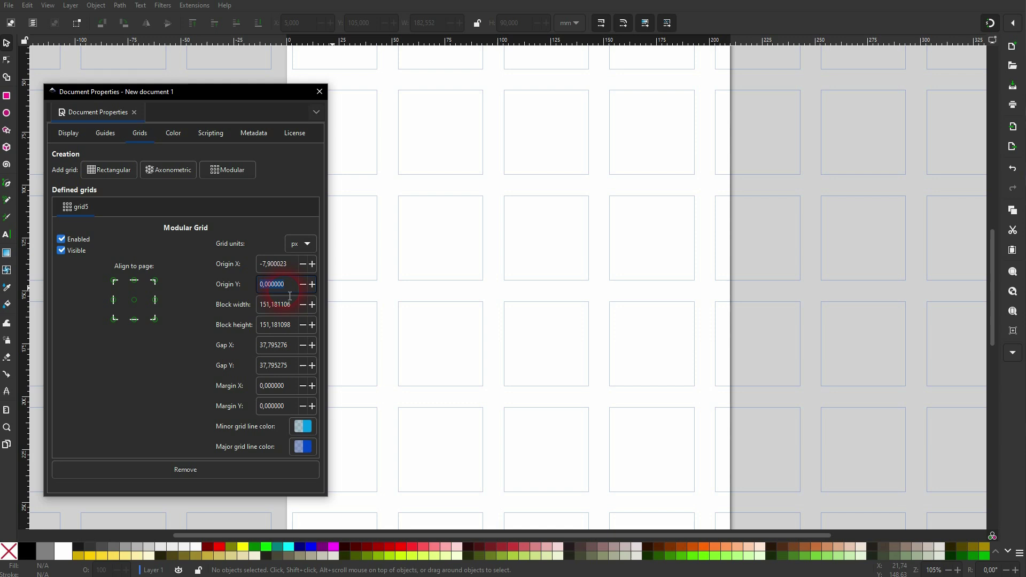
# - Set the grid's Origin Y to a negative offset of -11,2
pyautogui.press('pageup')
pyautogui.press('pageup')
pyautogui.press('pageup')
pyautogui.press('pageup')
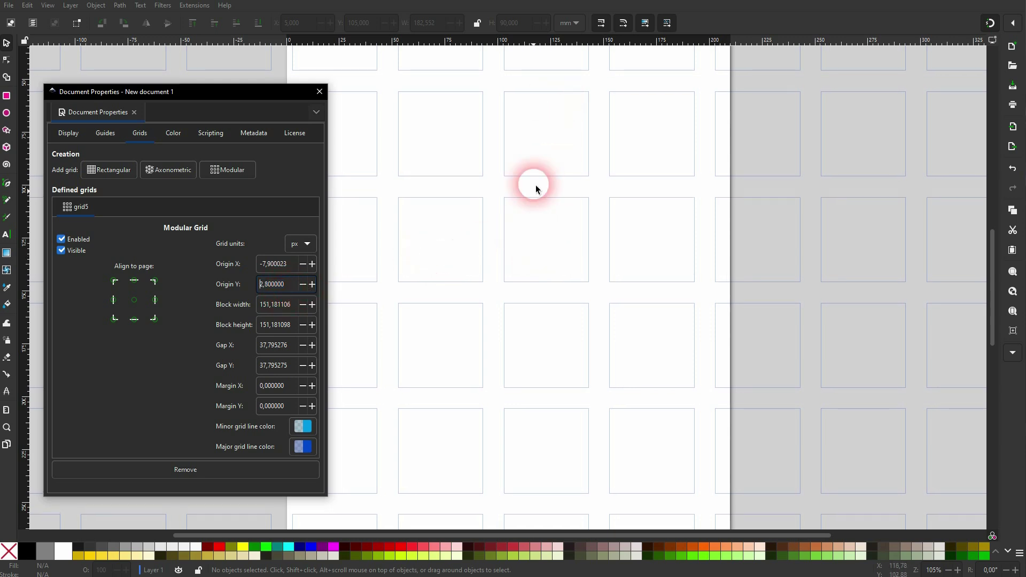
pyautogui.press('Up')
pyautogui.press('pageup')
pyautogui.press('pageup')
pyautogui.press('pageup')
pyautogui.press('pageup')
pyautogui.press('Up')
pyautogui.press('Up')
pyautogui.press('Up')
pyautogui.press('Up')
pyautogui.press('Up')
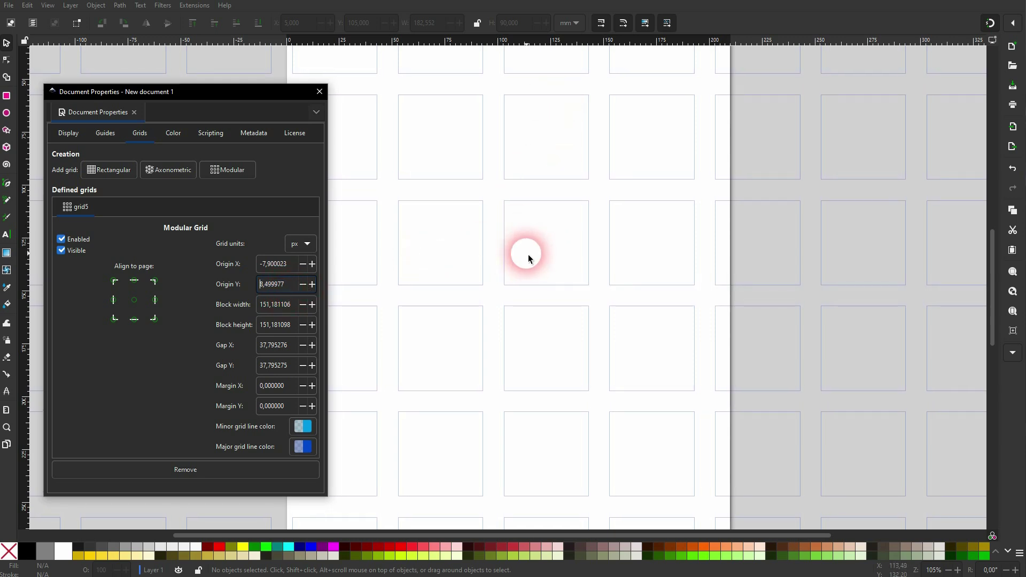
pyautogui.press('pageup')
pyautogui.press('pageup')
pyautogui.press('Up')
pyautogui.press('Up')
pyautogui.press('Up')
pyautogui.press('Up')
pyautogui.press('Up')
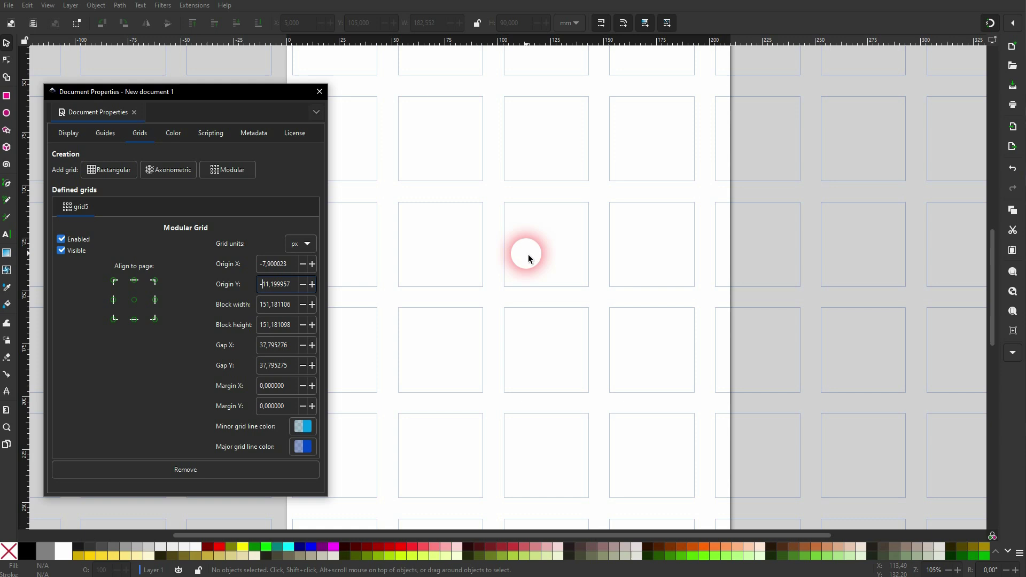
pyautogui.click(528, 259)
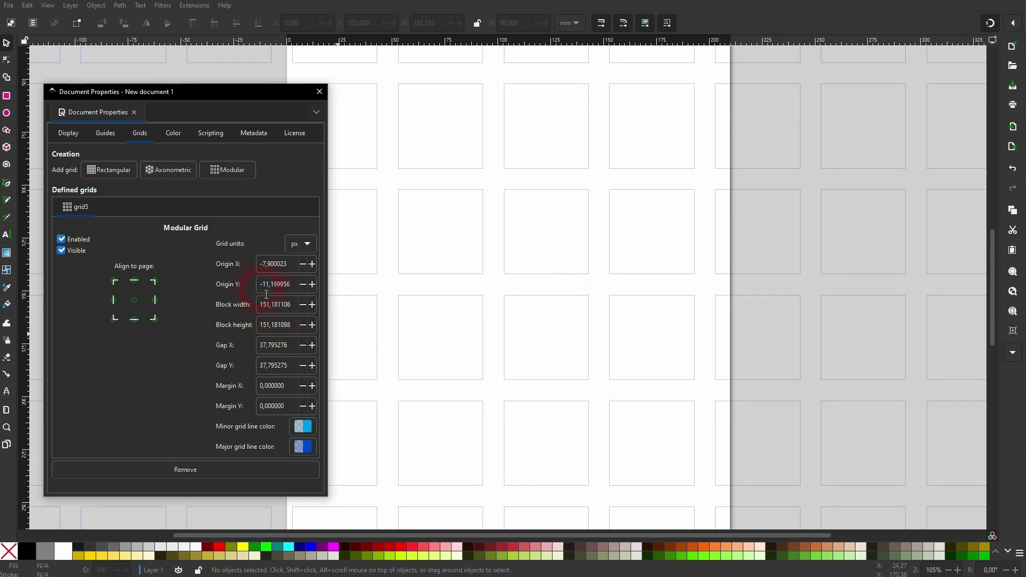
# - Reset both grid origins to 0
pyautogui.moveTo(296, 290); pyautogui.dragTo(255, 290)
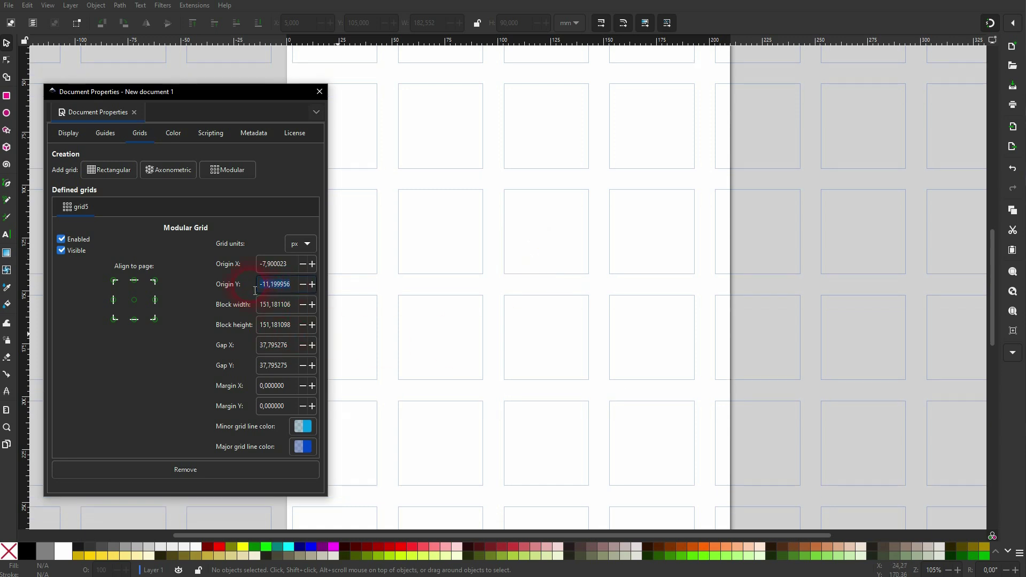
pyautogui.tripleClick(288, 261)
pyautogui.write('0')
pyautogui.click(297, 306)
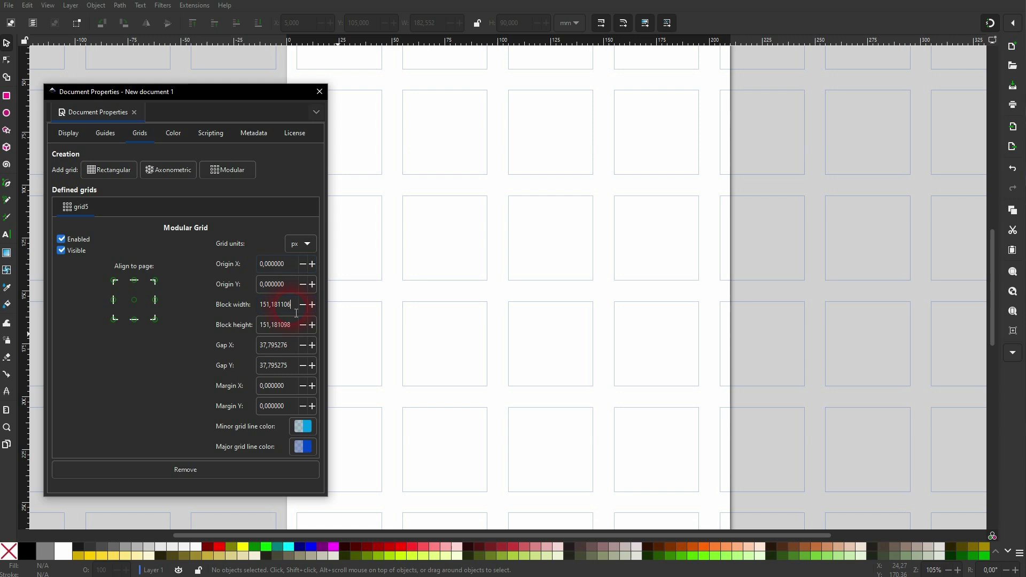
# - Widen the blocks slightly, then set block width and height to 15 px
pyautogui.moveTo(298, 309); pyautogui.dragTo(335, 309)
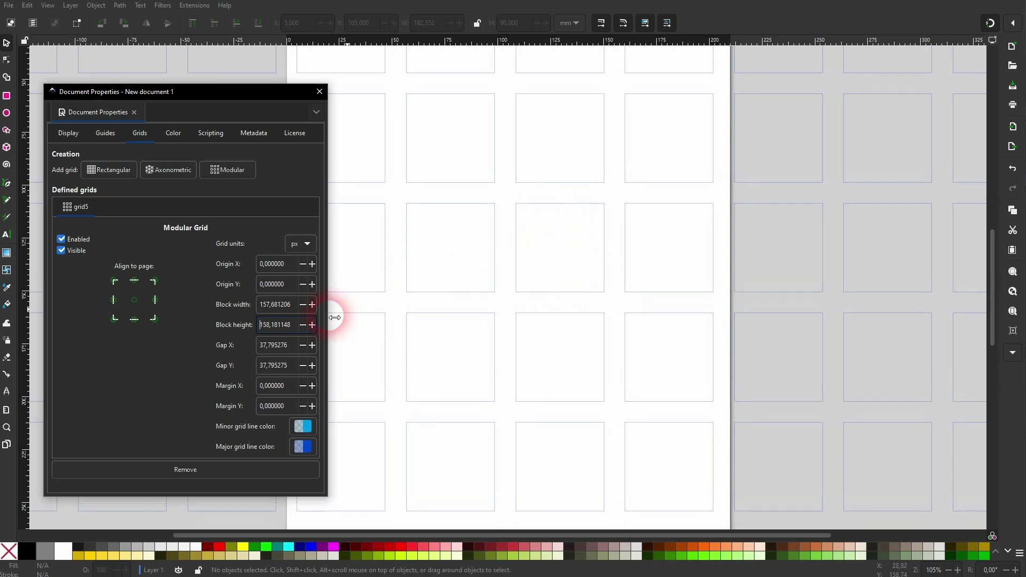
pyautogui.click(264, 307)
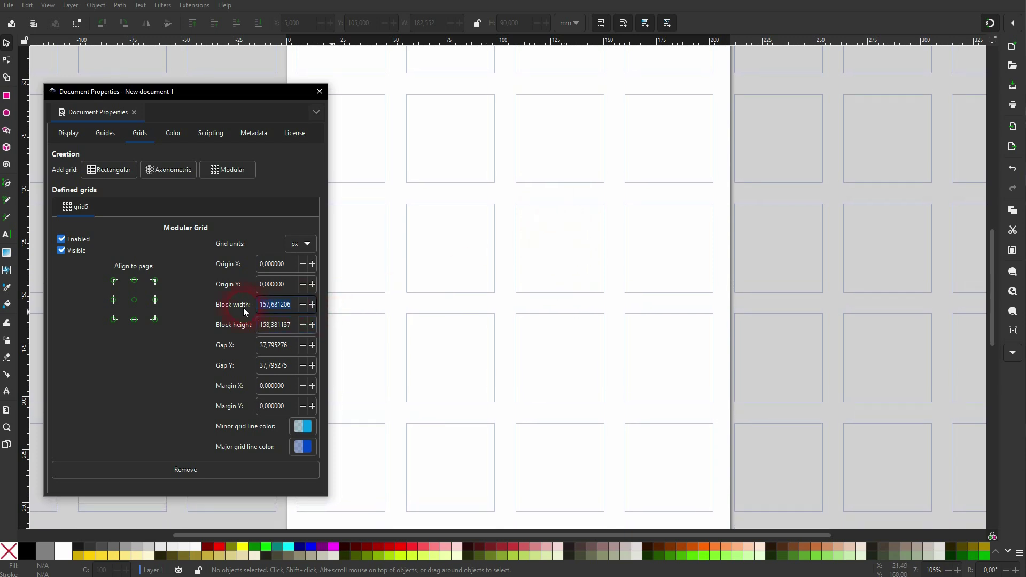
pyautogui.write('15')
pyautogui.press('Tab')
pyautogui.write('15')
pyautogui.press('Tab')
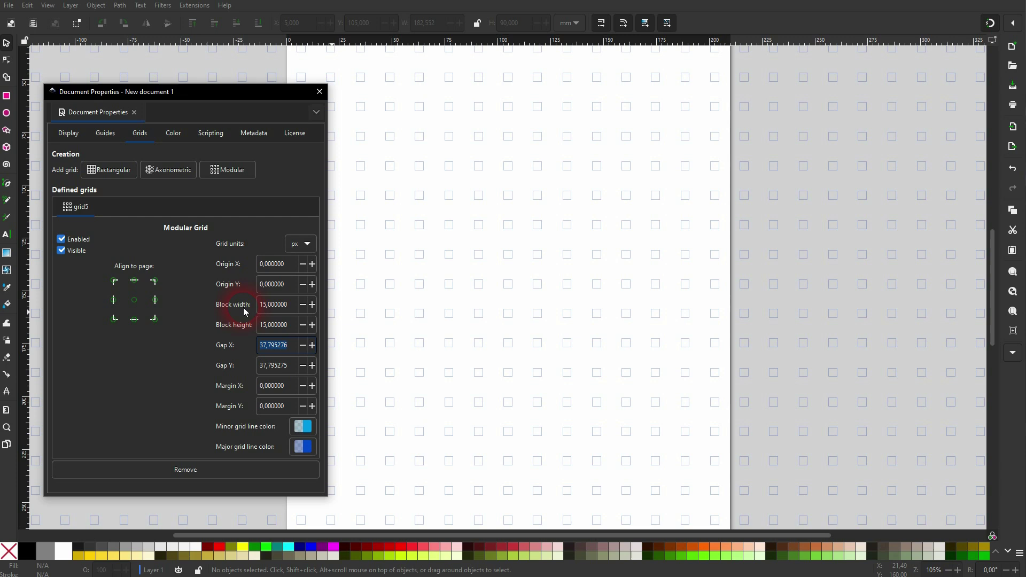
# - Set the block width and height to 200 px each
pyautogui.click(262, 309)
pyautogui.write('200')
pyautogui.press('Tab')
pyautogui.write('20')
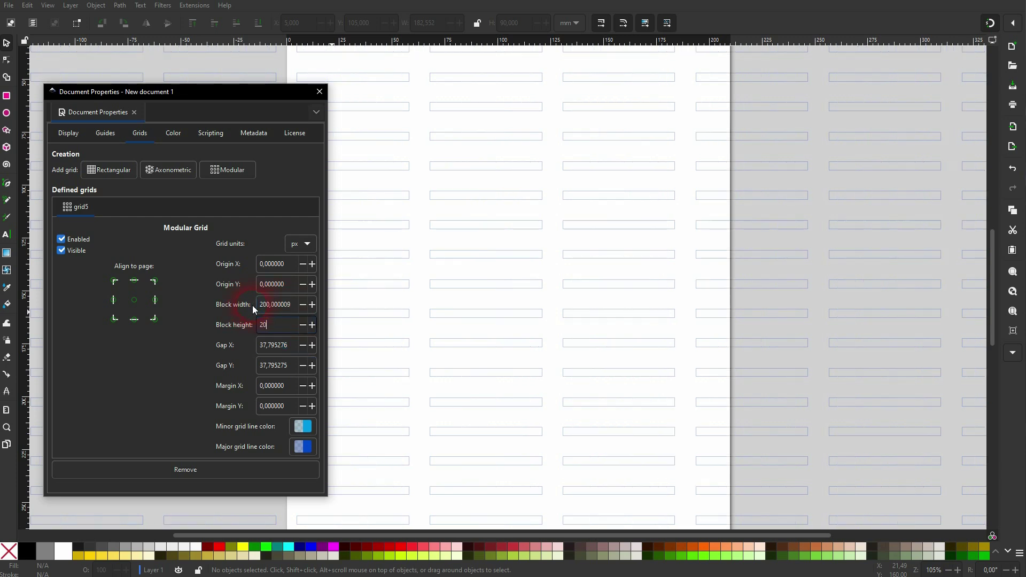
pyautogui.write('0')
pyautogui.press('Tab')
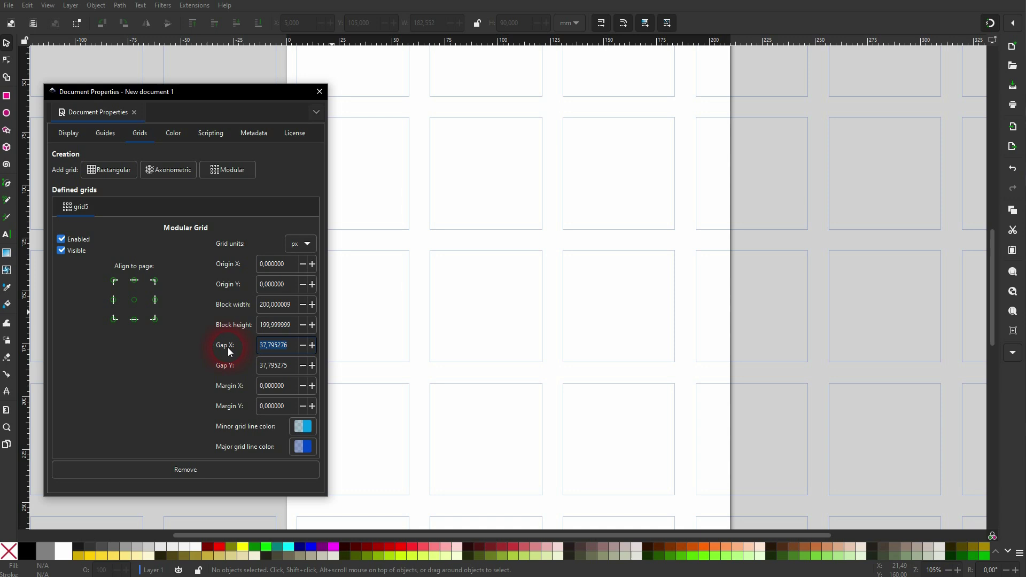
# - Nudge the horizontal gap up, then set both gaps to 5 px
pyautogui.press('Up')
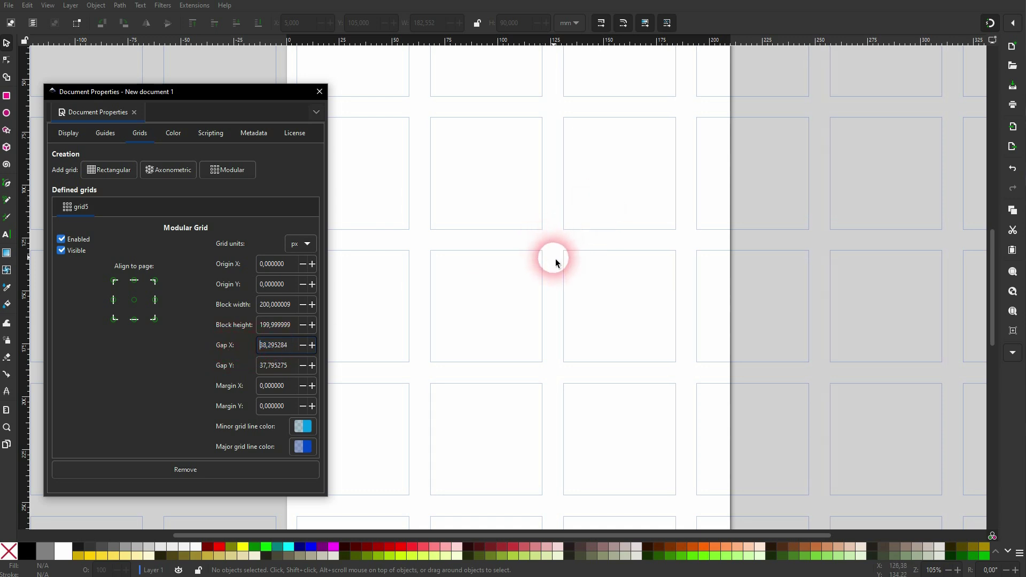
pyautogui.press('Up')
pyautogui.press('Up')
pyautogui.press('Up')
pyautogui.press('Up')
pyautogui.press('Up')
pyautogui.press('Up')
pyautogui.press('Up')
pyautogui.press('Up')
pyautogui.press('Up')
pyautogui.press('Up')
pyautogui.press('Up')
pyautogui.press('Up')
pyautogui.press('Up')
pyautogui.press('Up')
pyautogui.press('Up')
pyautogui.press('Up')
pyautogui.press('Up')
pyautogui.press('Up')
pyautogui.press('Up')
pyautogui.press('Up')
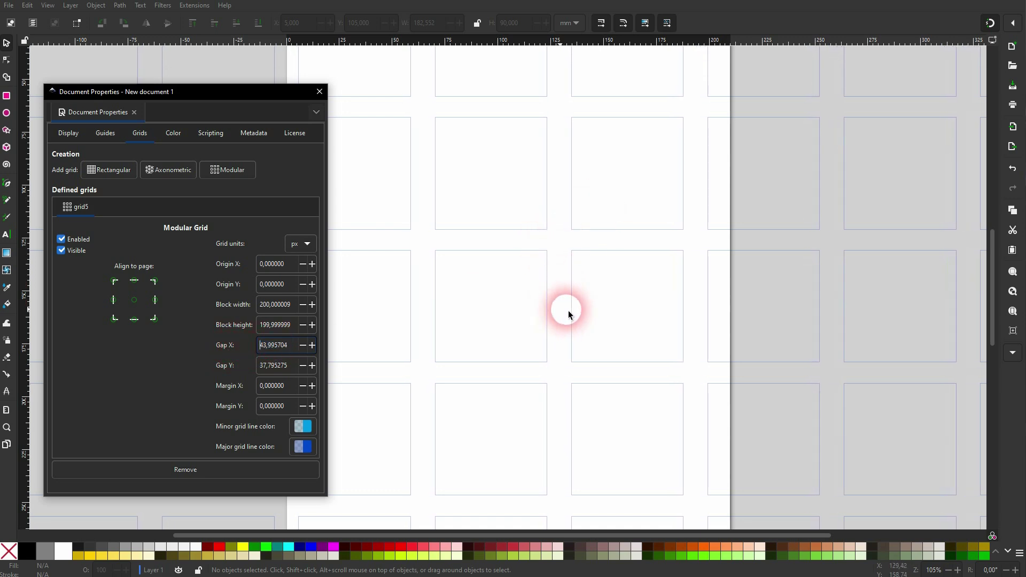
pyautogui.press('Up')
pyautogui.press('Up')
pyautogui.press('Up')
pyautogui.press('Up')
pyautogui.press('Up')
pyautogui.press('Up')
pyautogui.press('Up')
pyautogui.press('Up')
pyautogui.press('Up')
pyautogui.press('Up')
pyautogui.press('Up')
pyautogui.press('Up')
pyautogui.press('Up')
pyautogui.press('Up')
pyautogui.press('Up')
pyautogui.press('Up')
pyautogui.press('Up')
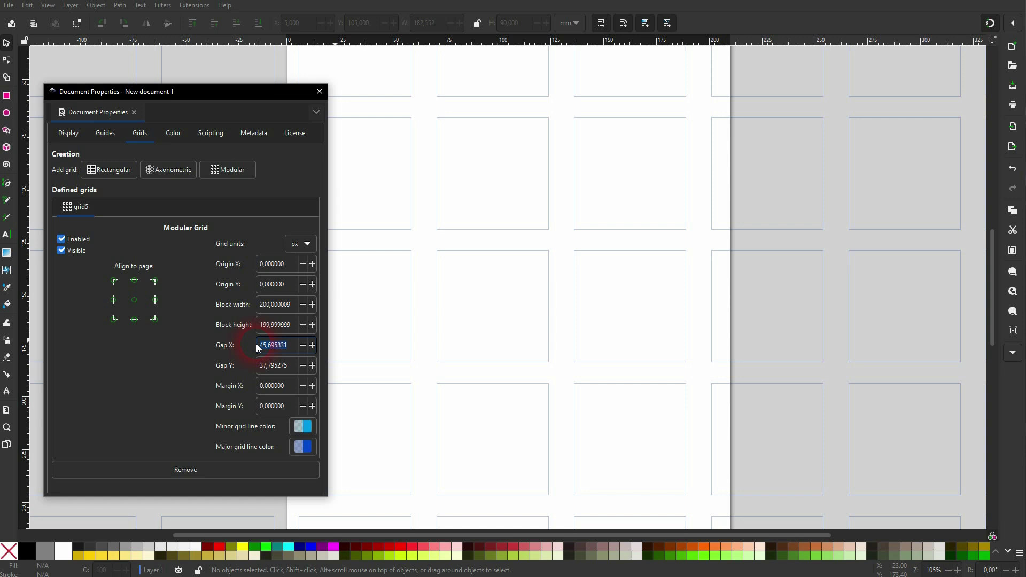
pyautogui.write('5')
pyautogui.press('Tab')
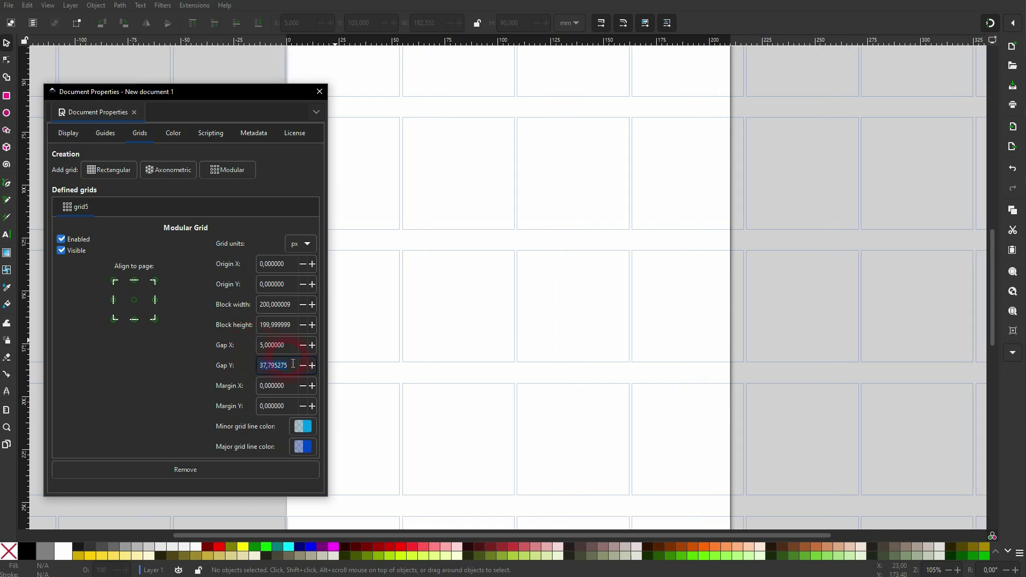
pyautogui.write('5')
pyautogui.press('Tab')
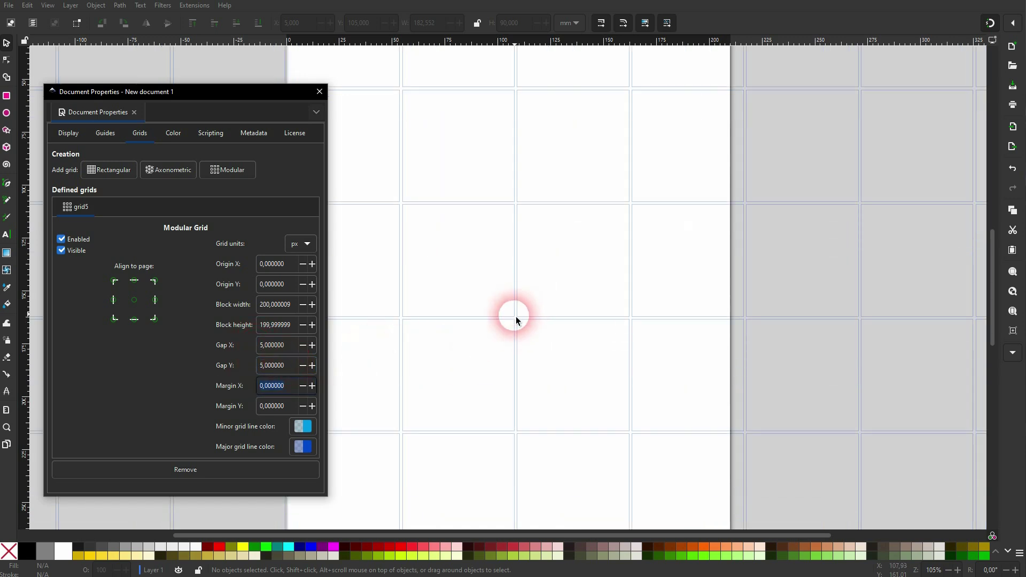
# - Set Gap X and Gap Y to 25 px
pyautogui.moveTo(287, 354); pyautogui.dragTo(254, 348)
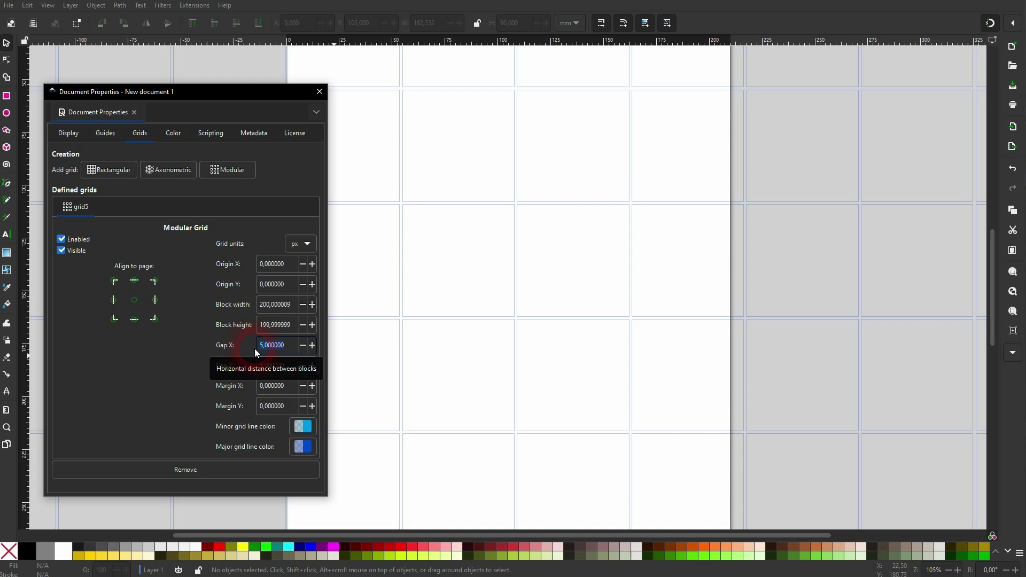
pyautogui.write('25')
pyautogui.press('Tab')
pyautogui.write('25')
pyautogui.press('Tab')
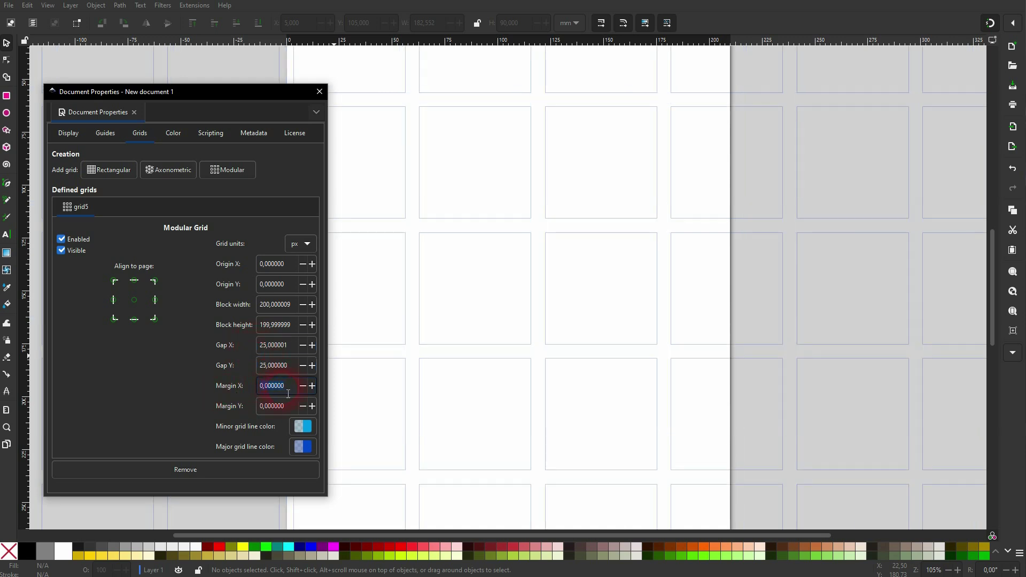
# - Set the horizontal margin to 5 px and the vertical margin to 10 px
pyautogui.write('5')
pyautogui.press('Tab')
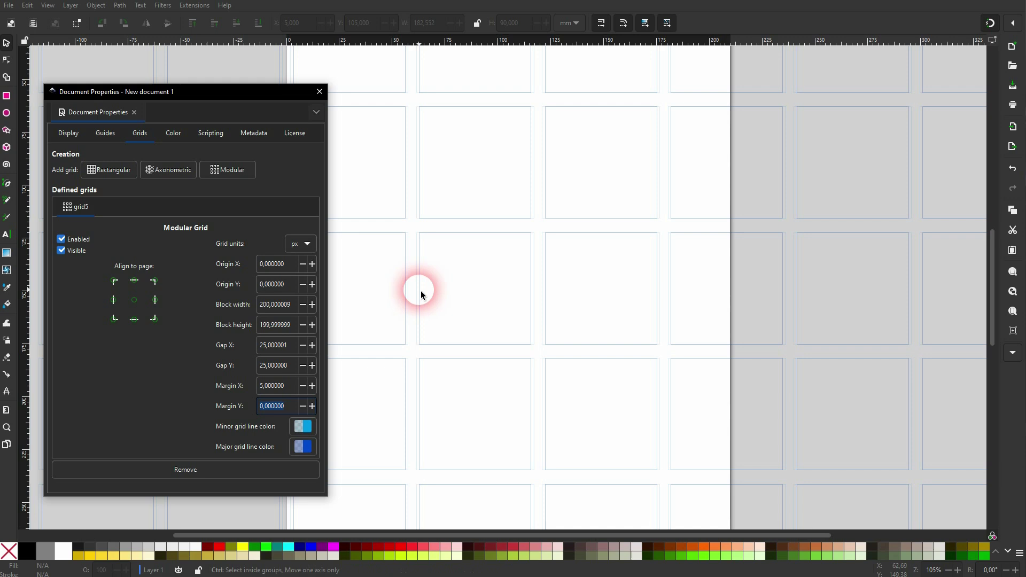
pyautogui.scroll(5, 419, 292)
pyautogui.scroll(-2, 406, 290)
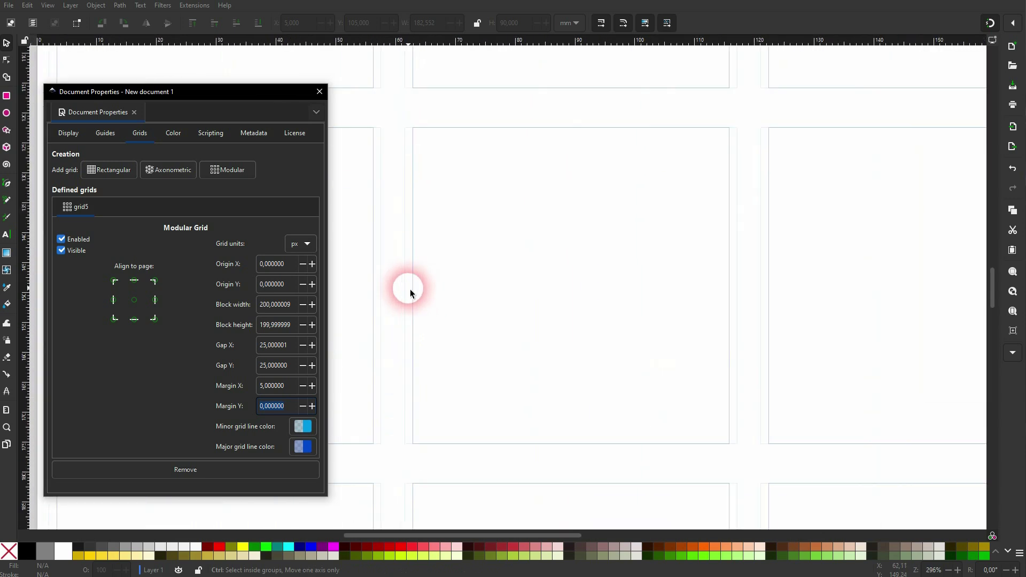
pyautogui.scroll(5, 288, 390)
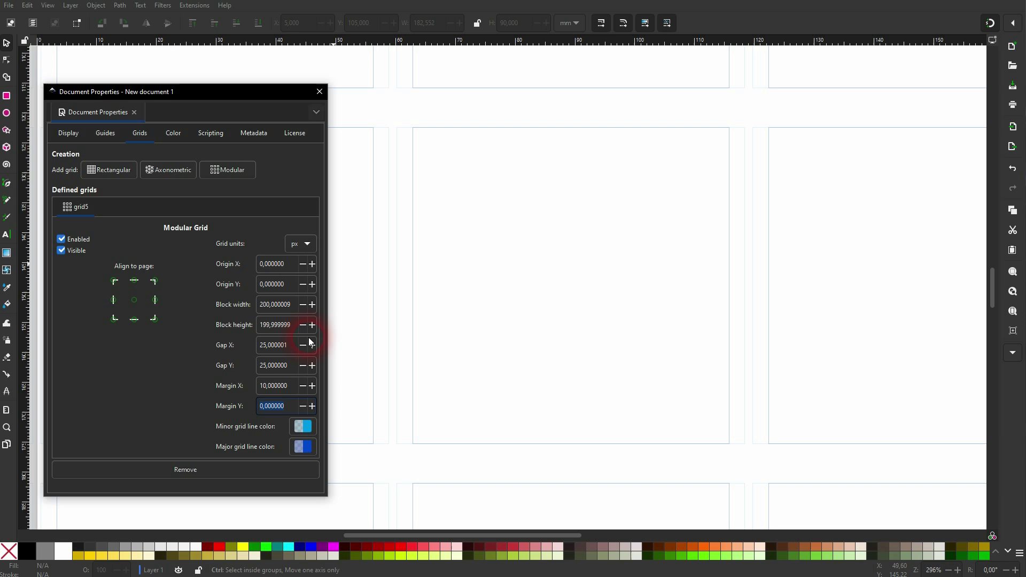
pyautogui.write('10')
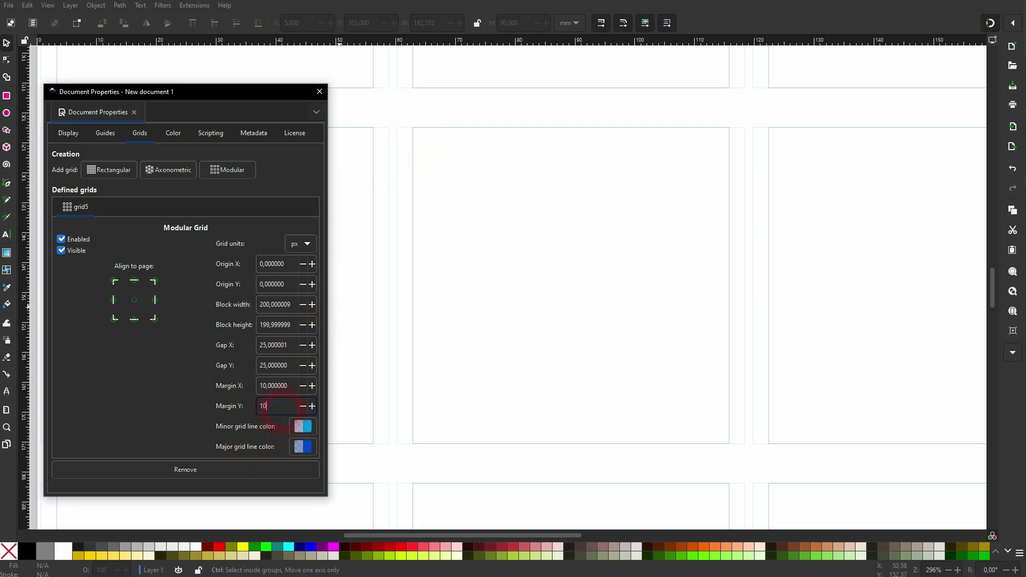
pyautogui.press('Return')
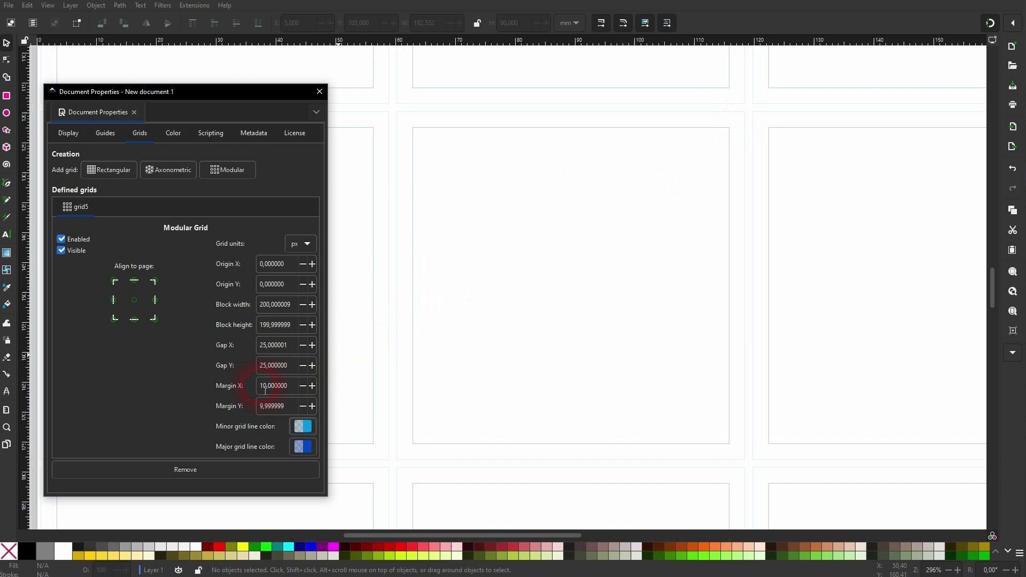
# - Make both the horizontal and vertical margins -5 px
pyautogui.write('-')
pyautogui.press('Tab')
pyautogui.write('-10')
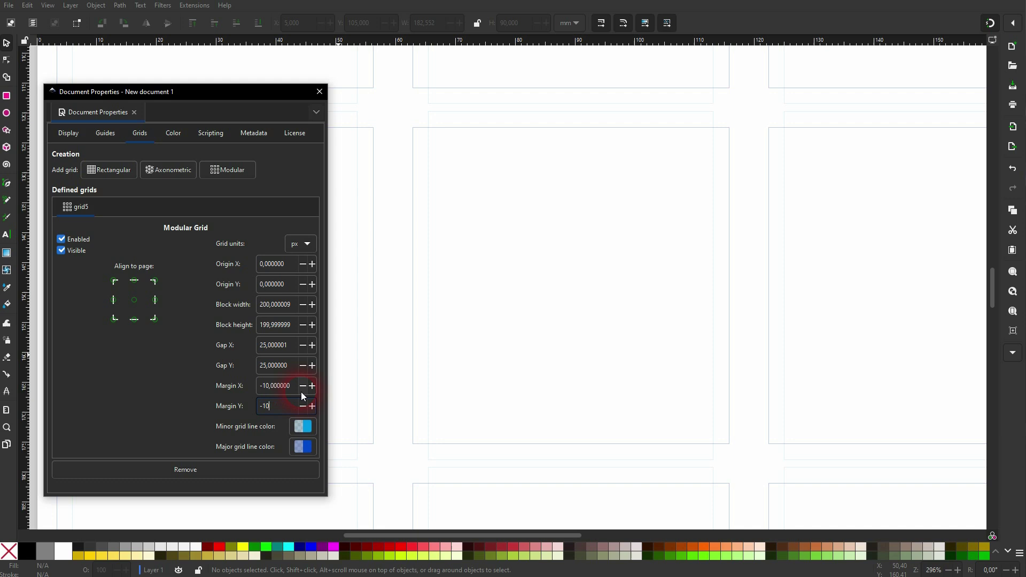
pyautogui.press('BackSpace')
pyautogui.press('BackSpace')
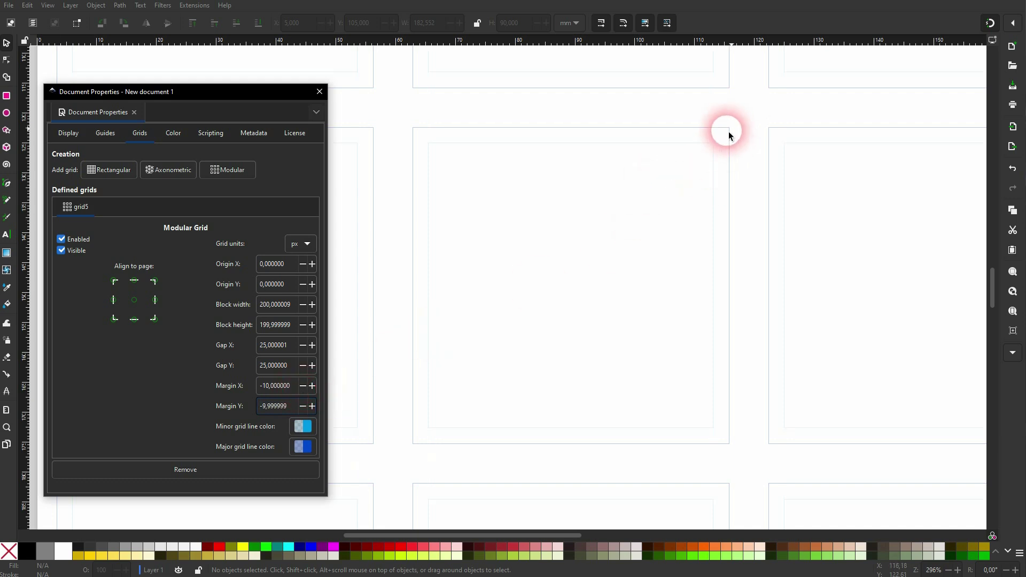
pyautogui.tripleClick(298, 412)
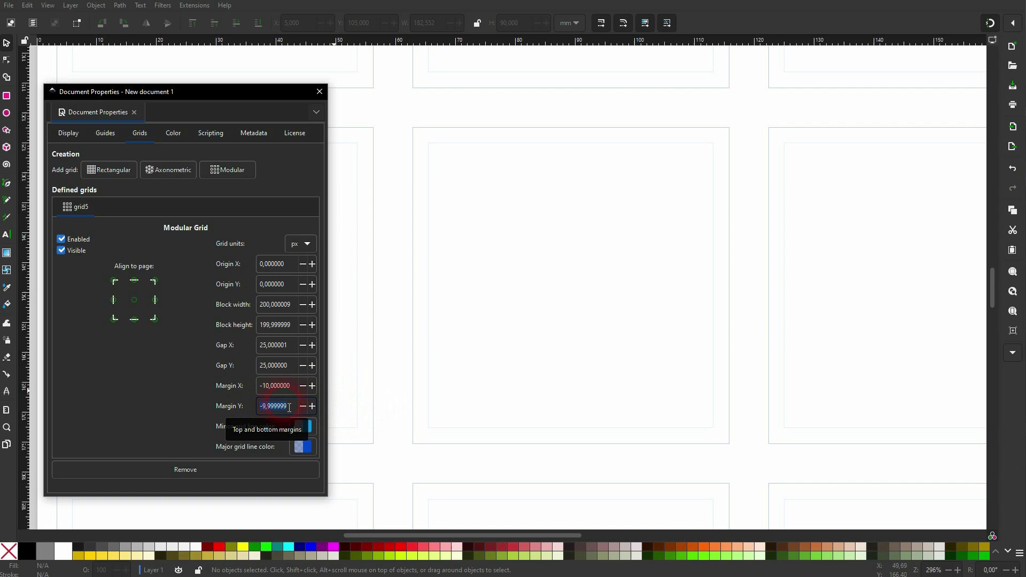
pyautogui.write('-5')
pyautogui.press('Return')
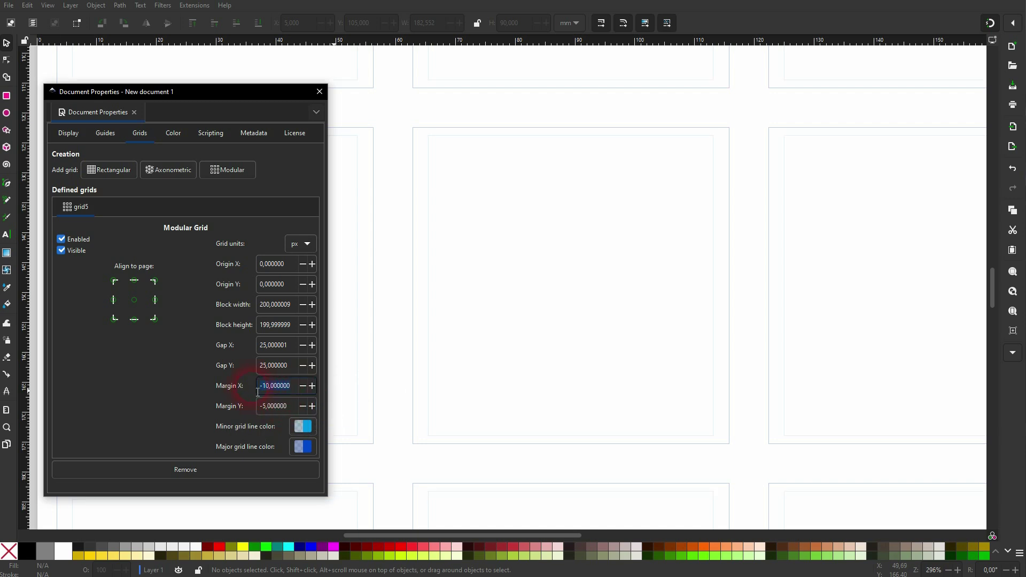
pyautogui.write('-5')
pyautogui.press('Tab')
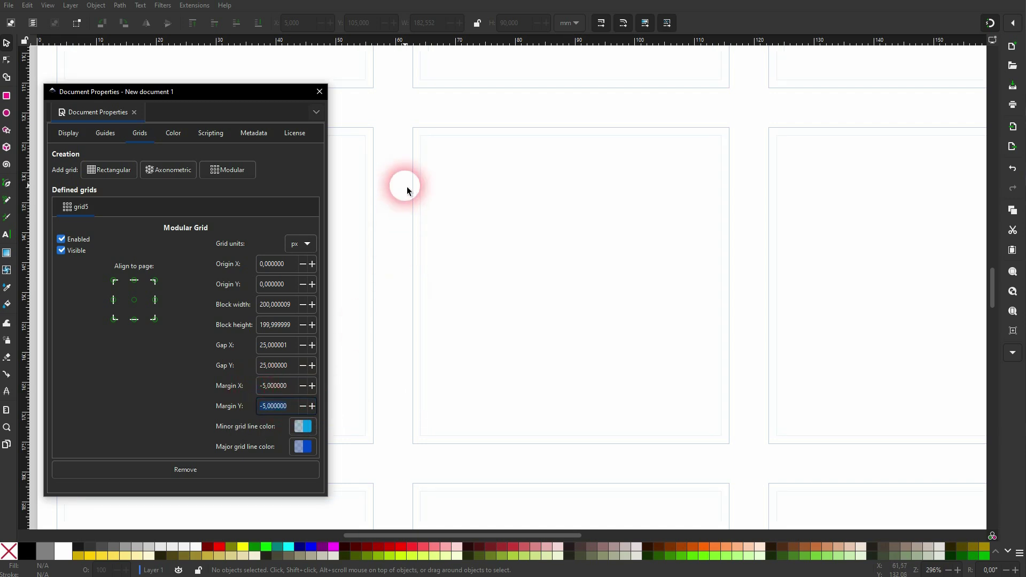
# - Turn the minor grid line color red
pyautogui.click(301, 428)
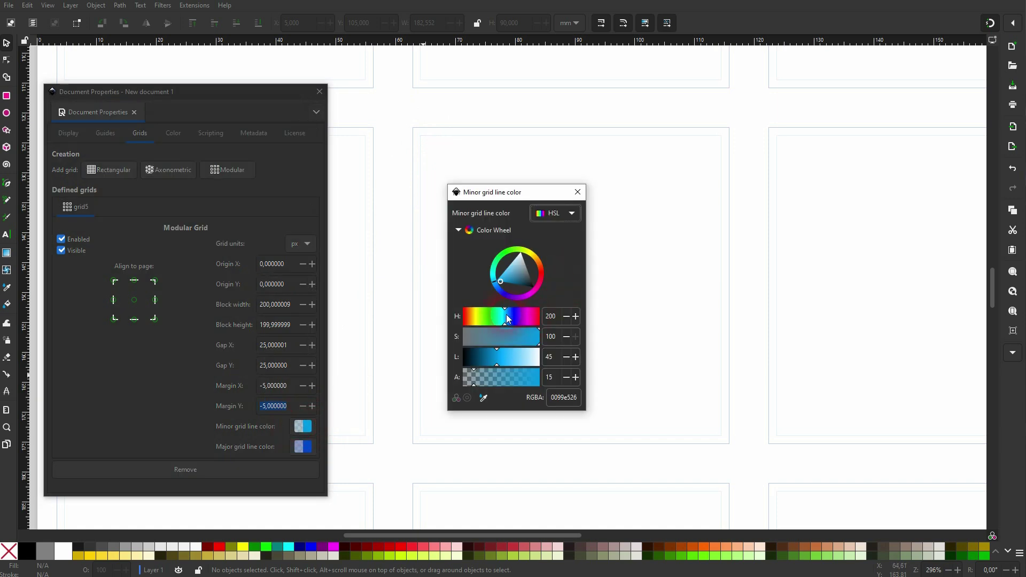
pyautogui.moveTo(507, 319); pyautogui.dragTo(539, 423)
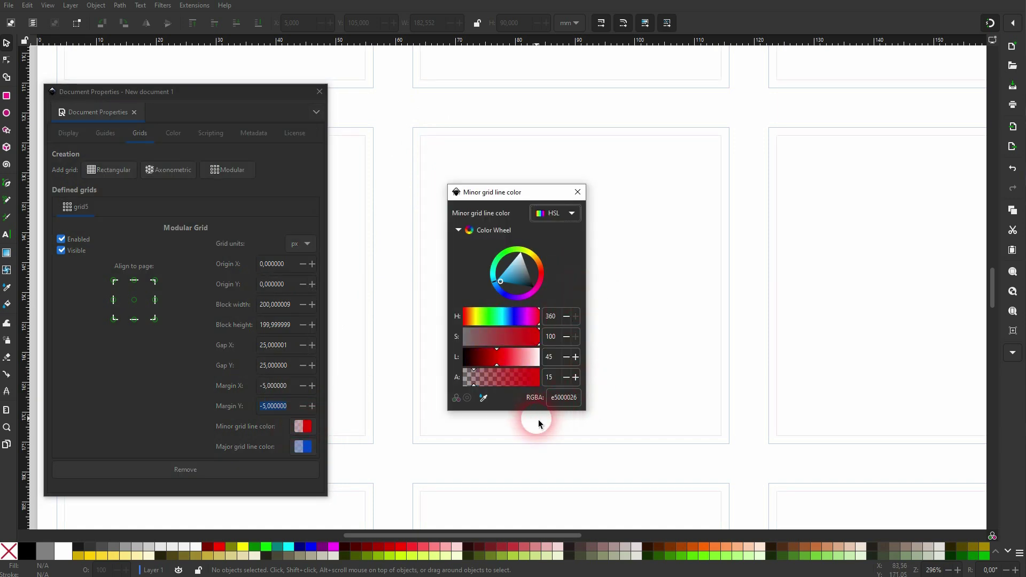
pyautogui.click(577, 192)
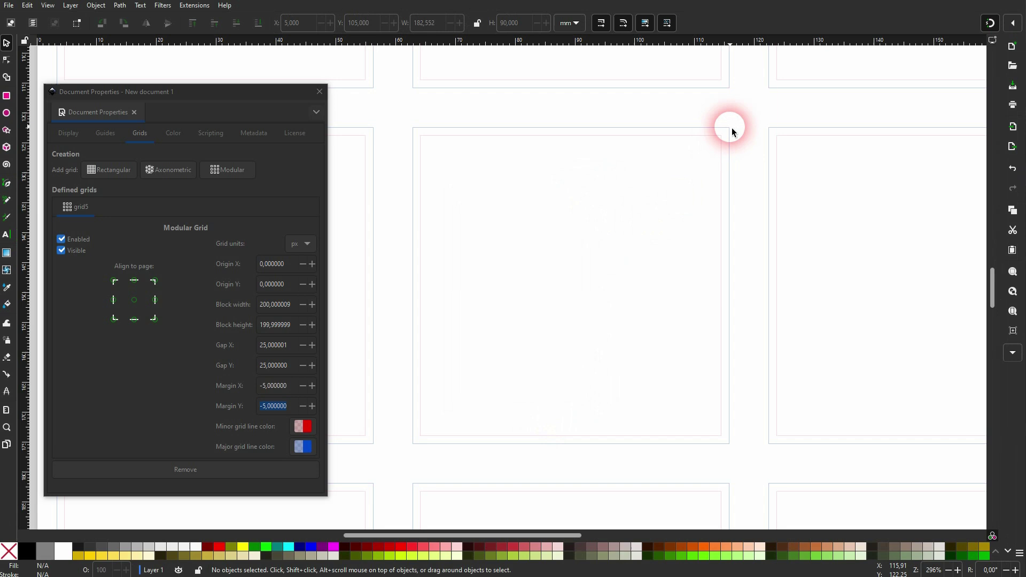
pyautogui.scroll(4, 733, 131)
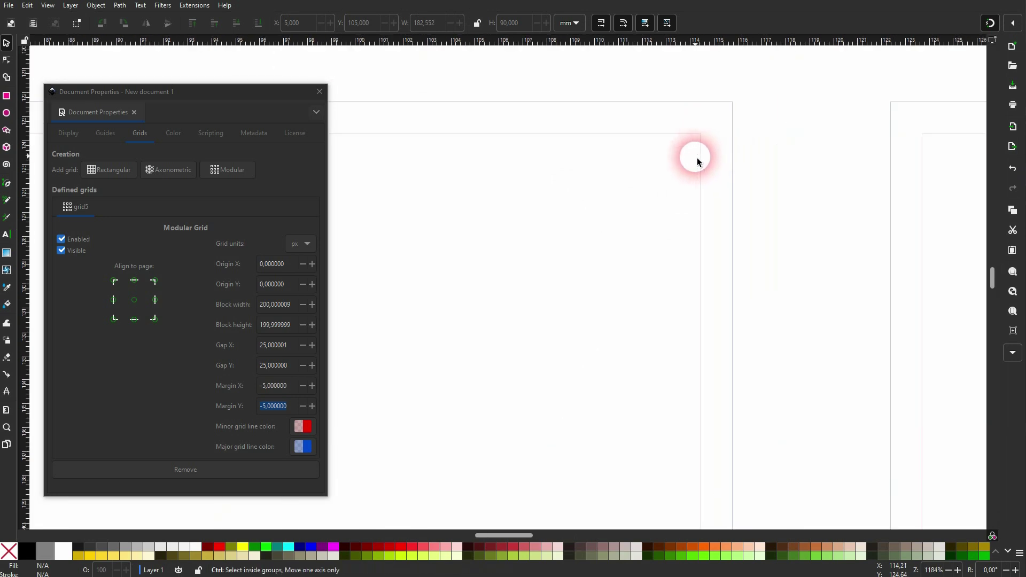
pyautogui.scroll(-3, 695, 160)
# - Shift the major grid line color to green with the hue slider
pyautogui.click(298, 445)
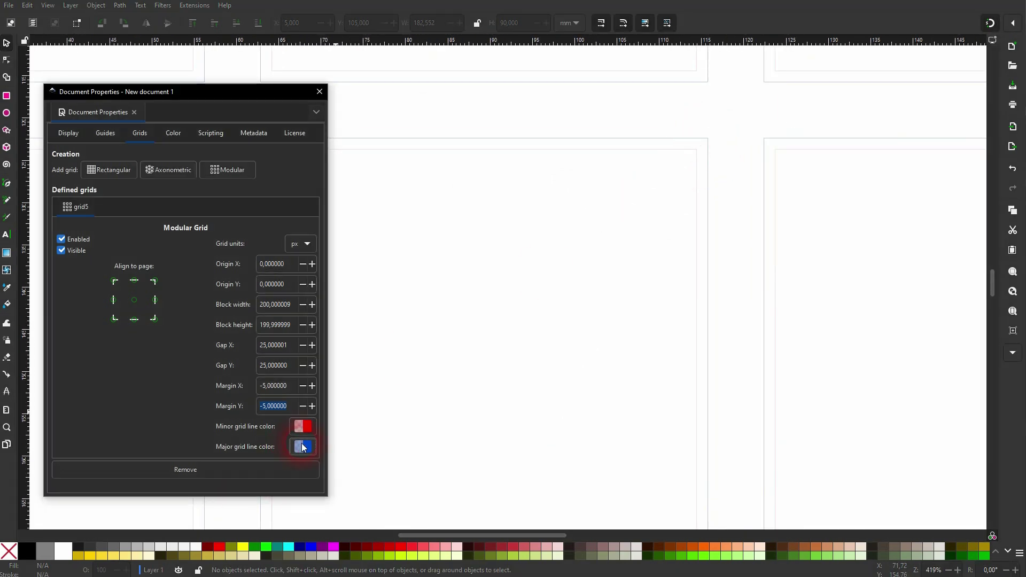
pyautogui.moveTo(509, 317)
pyautogui.mouseDown()
pyautogui.moveTo(476, 320)
pyautogui.moveTo(489, 322)
pyautogui.mouseUp()
pyautogui.click(578, 191)
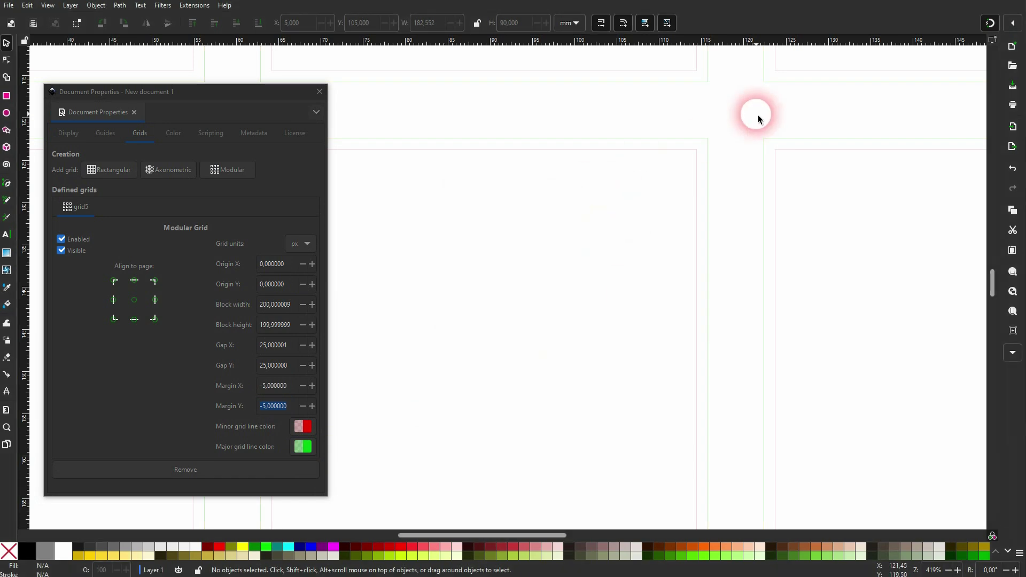
pyautogui.scroll(-2, 748, 128)
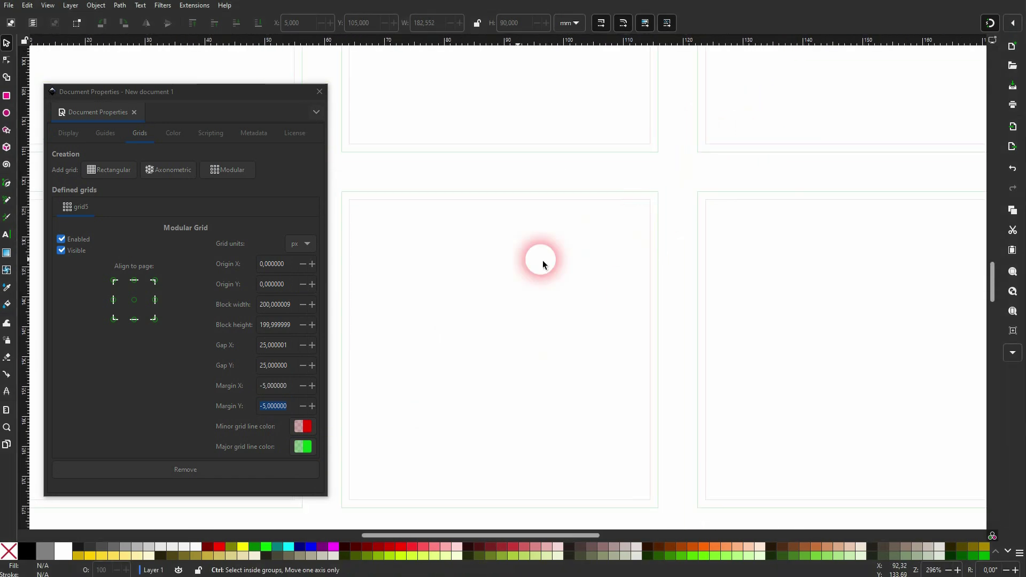
# - Close Document Properties and zoom the canvas in on the grid
pyautogui.click(320, 92)
pyautogui.scroll(-2, 493, 341)
pyautogui.scroll(-1, 487, 346)
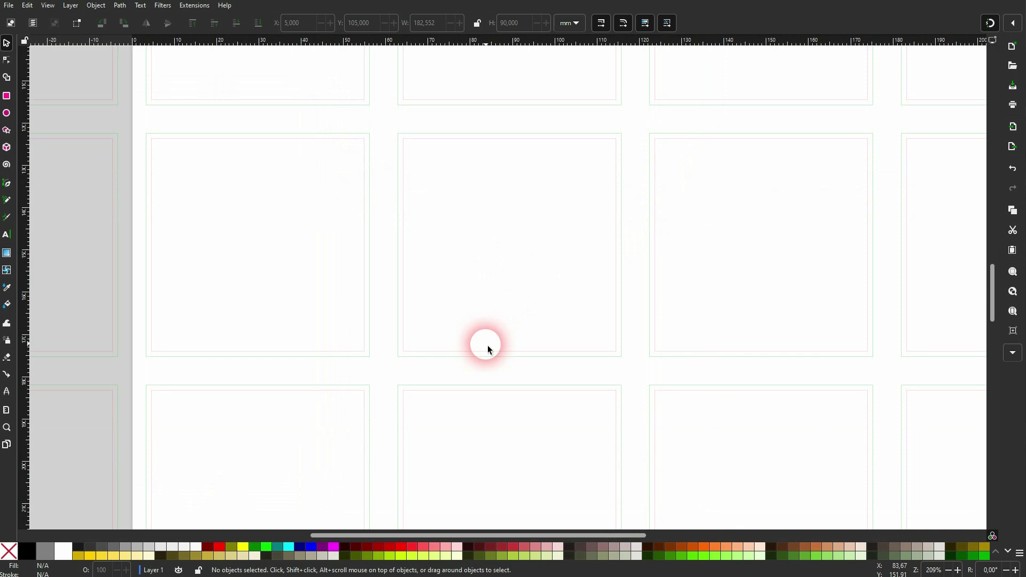
pyautogui.scroll(-8, 537, 311)
pyautogui.scroll(4, 537, 307)
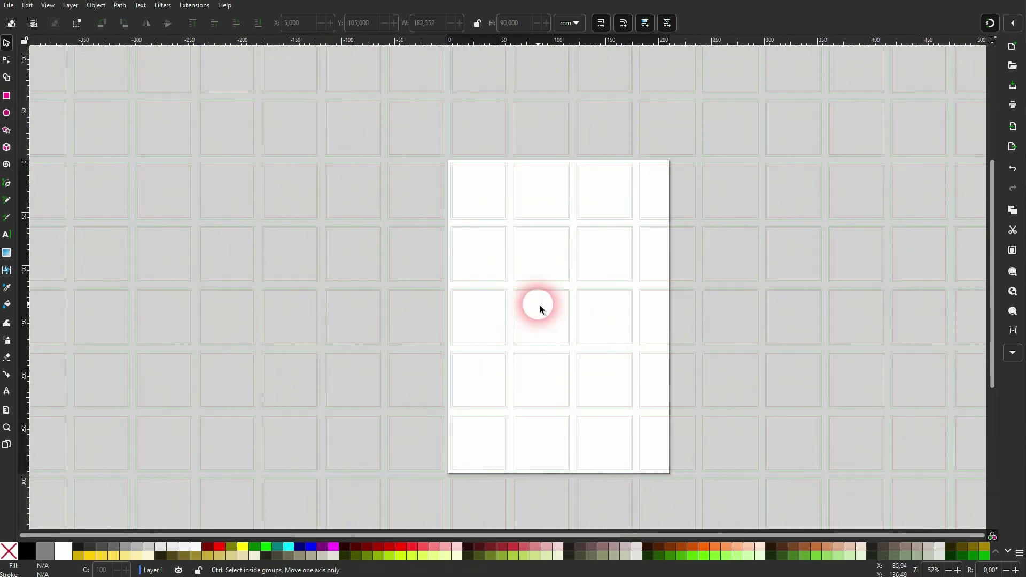
pyautogui.scroll(1, 541, 306)
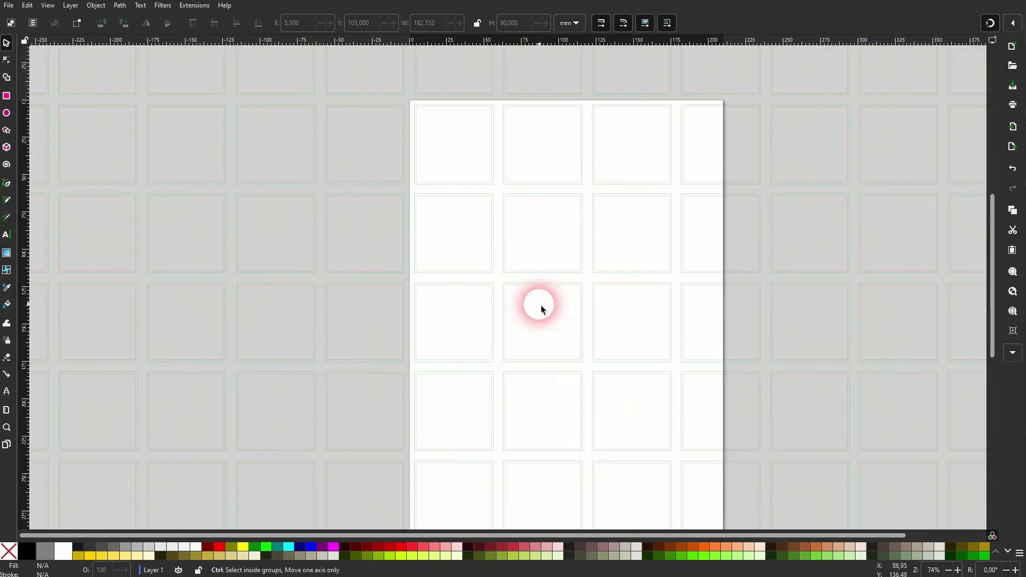
# - Draw two red rectangles with the Rectangle tool, snapped to grid block corners
pyautogui.click(11, 94)
pyautogui.scroll(3, 505, 194)
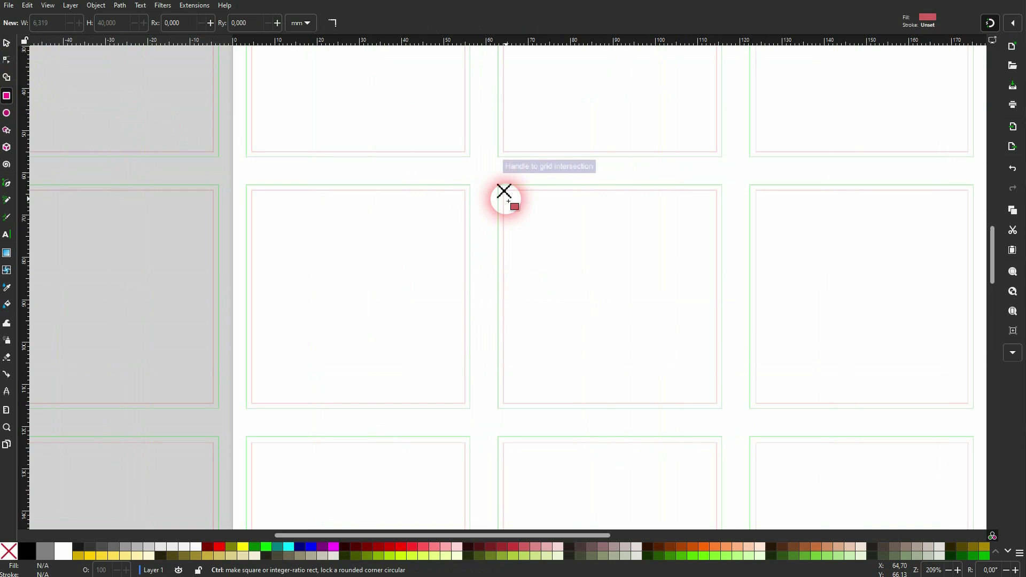
pyautogui.scroll(2, 504, 192)
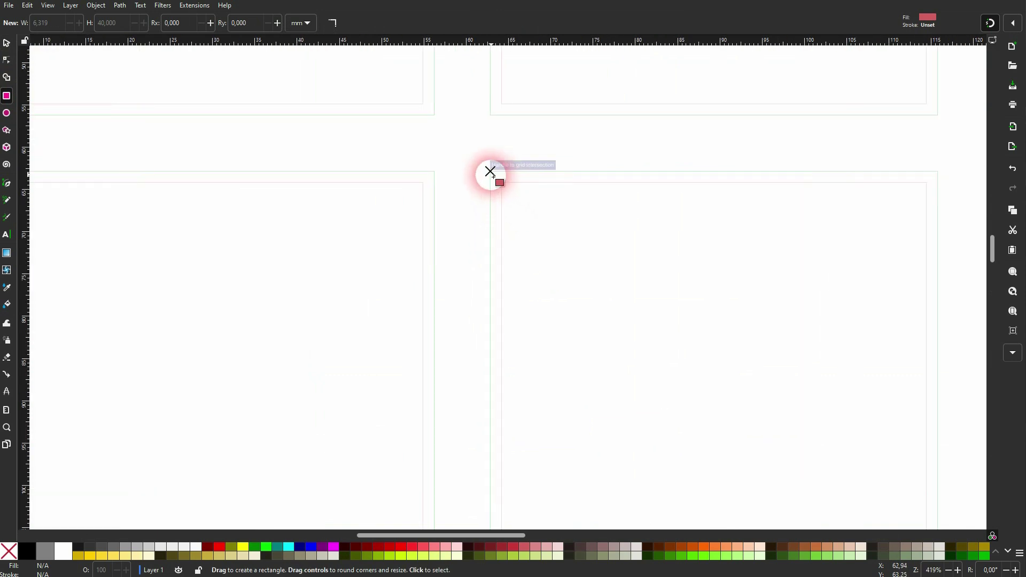
pyautogui.moveTo(490, 171); pyautogui.dragTo(697, 290)
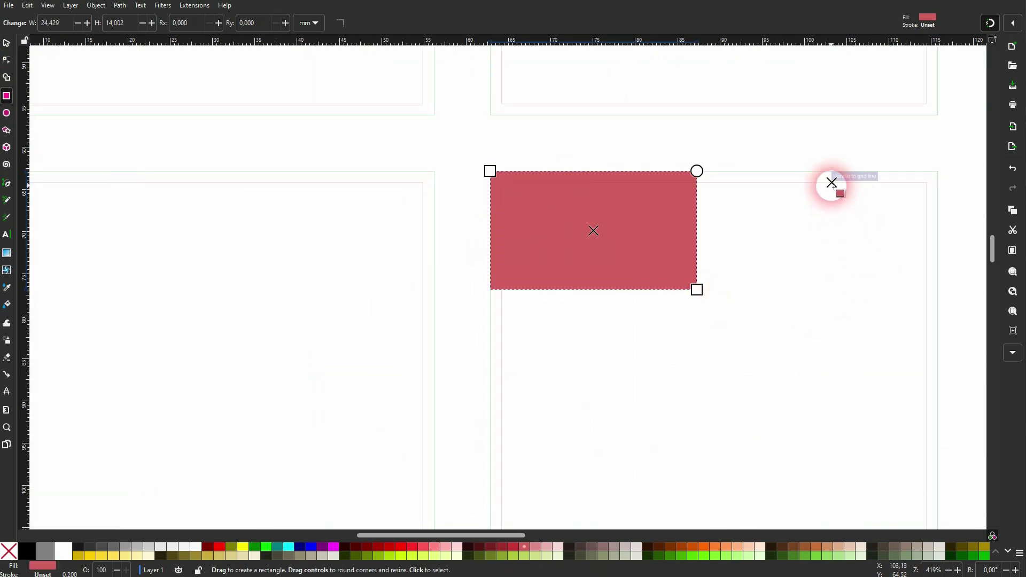
pyautogui.moveTo(831, 182); pyautogui.dragTo(927, 298)
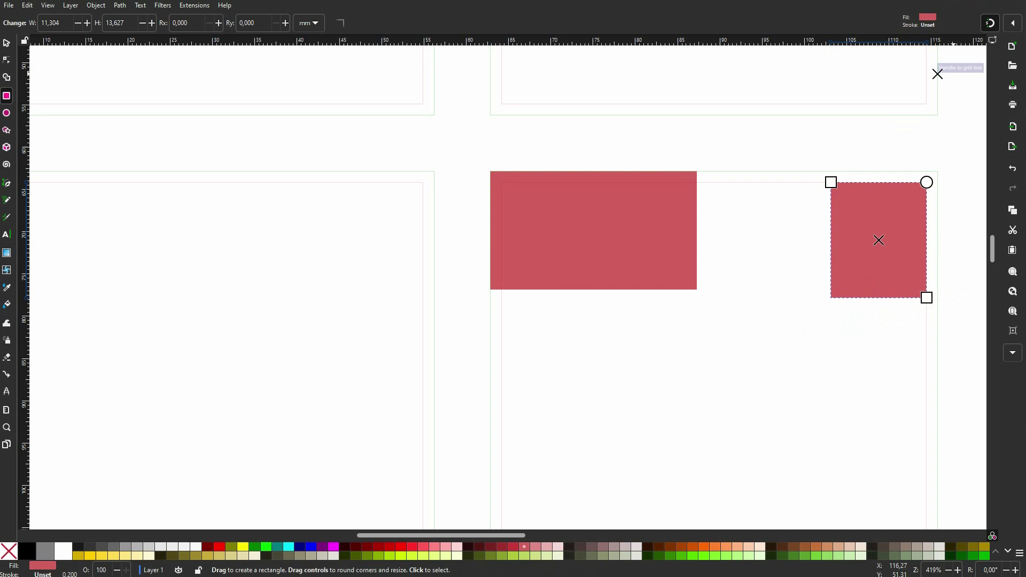
# - Toggle snapping off and back on, and disable snapping to grid lines
pyautogui.click(1015, 23)
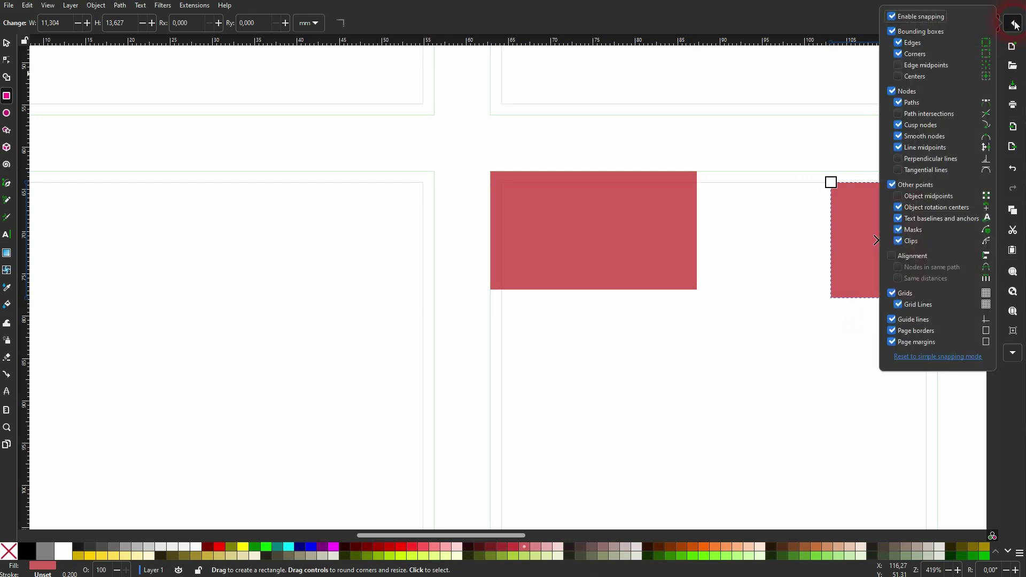
pyautogui.click(893, 16)
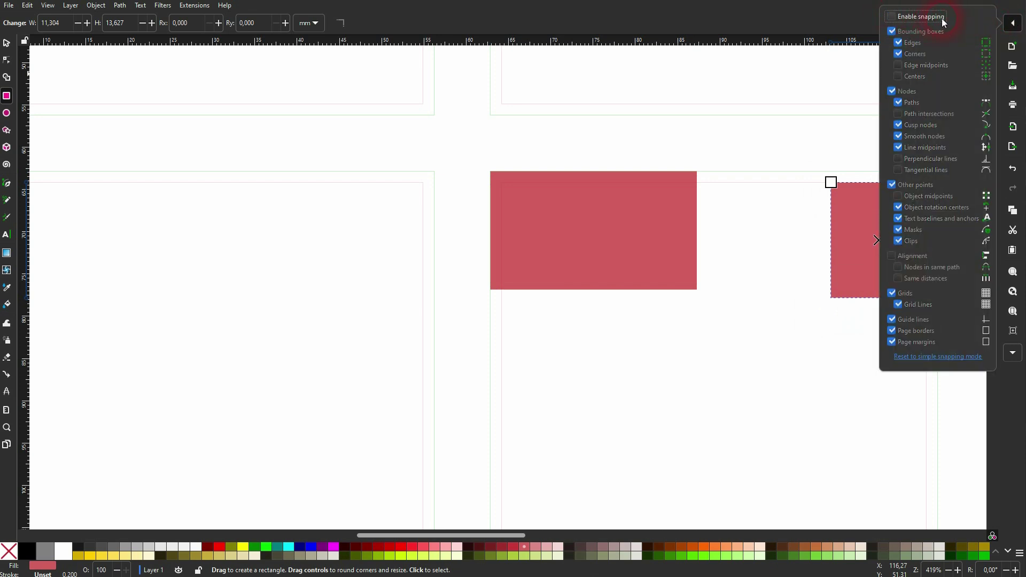
pyautogui.click(891, 17)
pyautogui.click(938, 306)
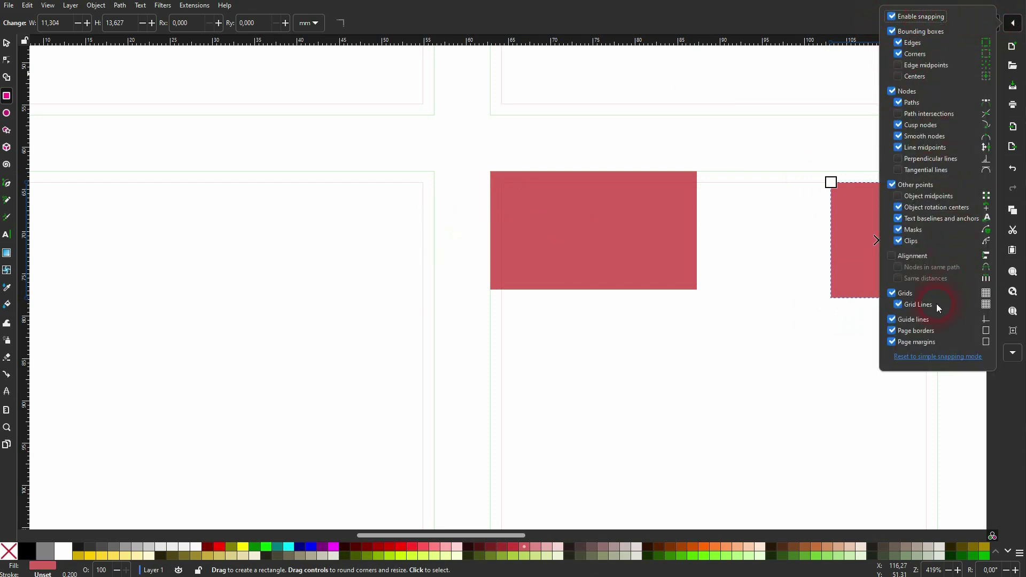
pyautogui.click(898, 303)
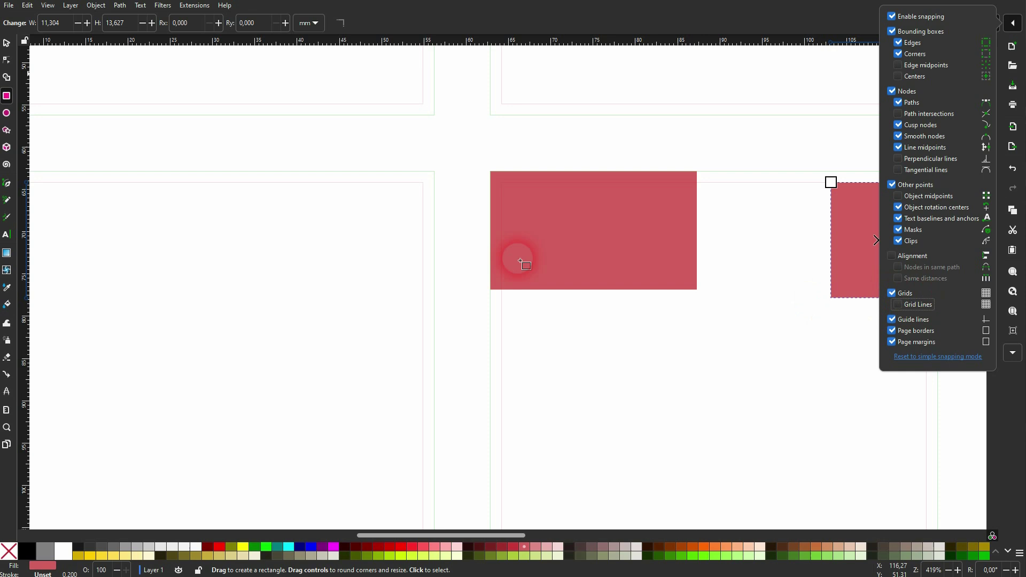
pyautogui.click(1013, 23)
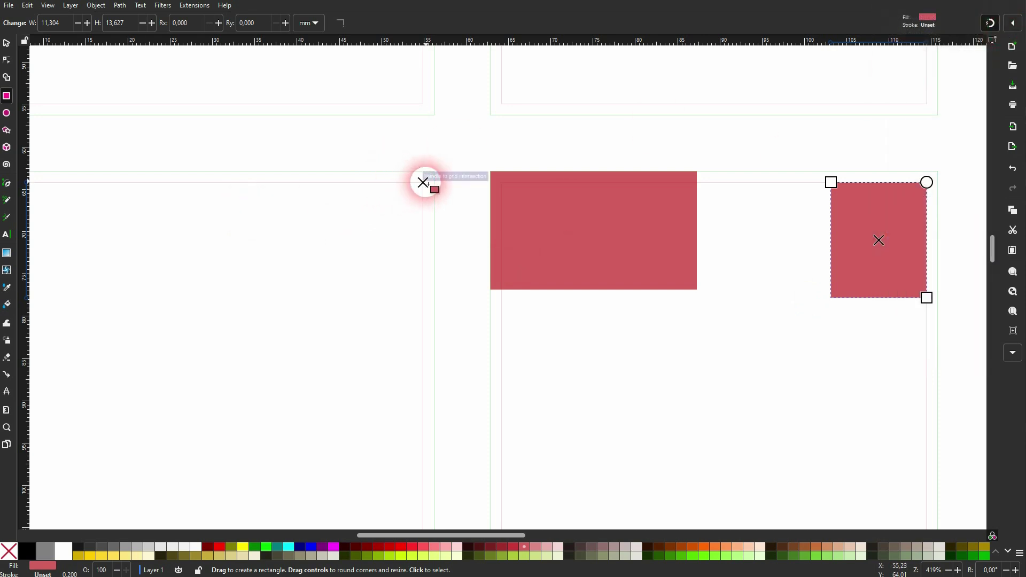
# - Draw three more rectangles in the left, lower right and lower left grid blocks
pyautogui.moveTo(433, 172); pyautogui.dragTo(220, 304)
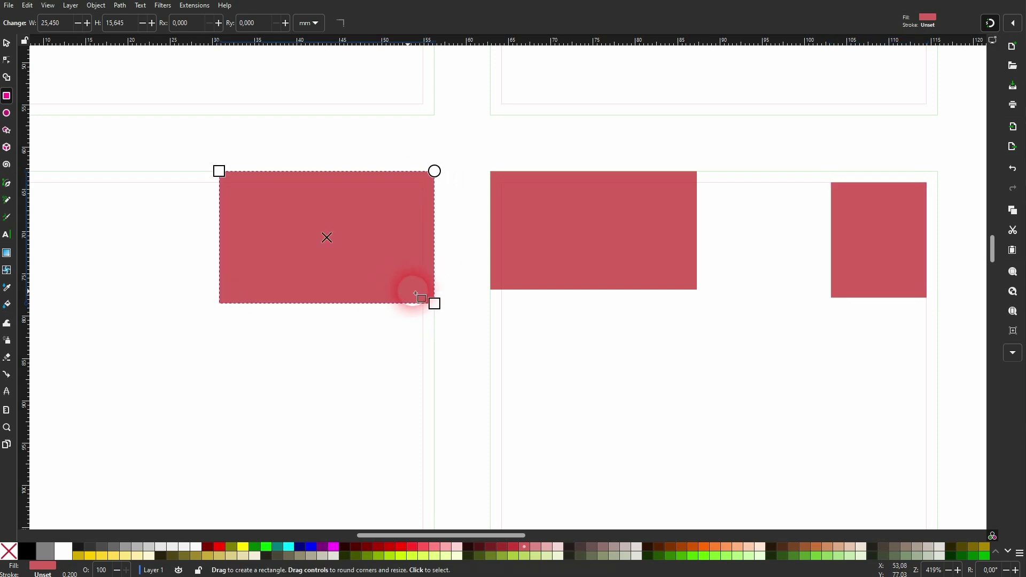
pyautogui.click(1013, 23)
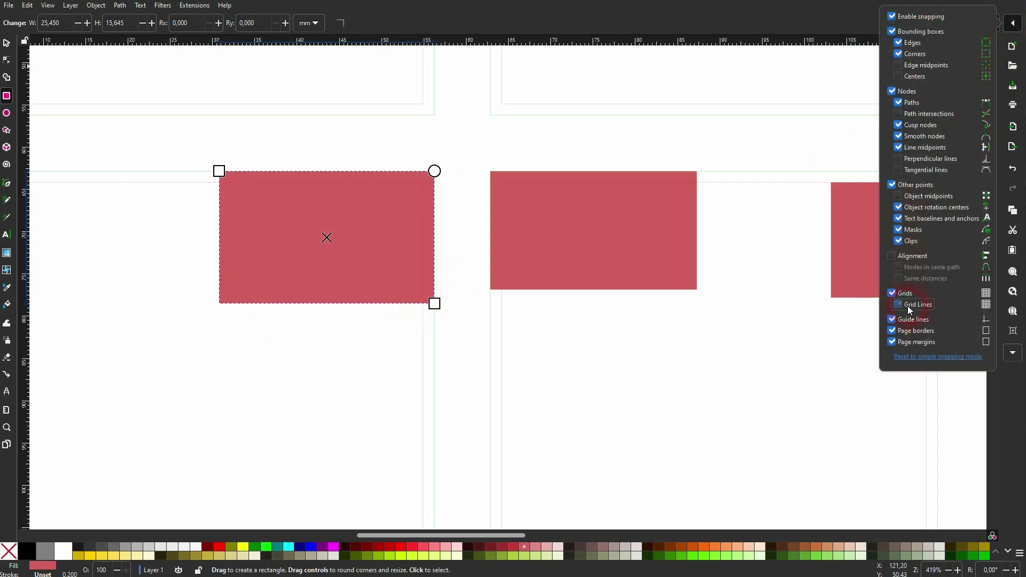
pyautogui.click(1013, 23)
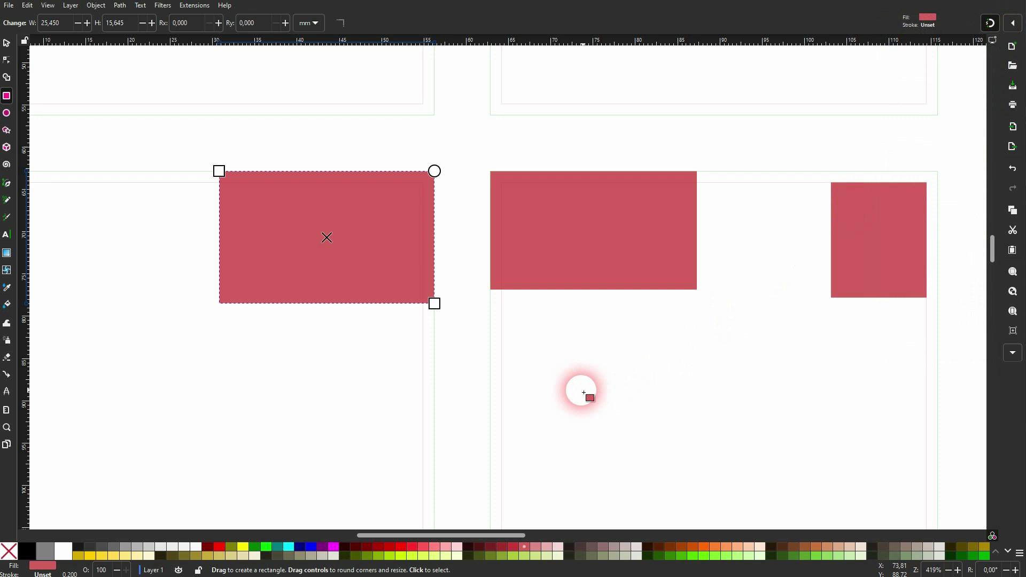
pyautogui.moveTo(501, 405); pyautogui.dragTo(724, 342)
pyautogui.moveTo(433, 399); pyautogui.dragTo(95, 330)
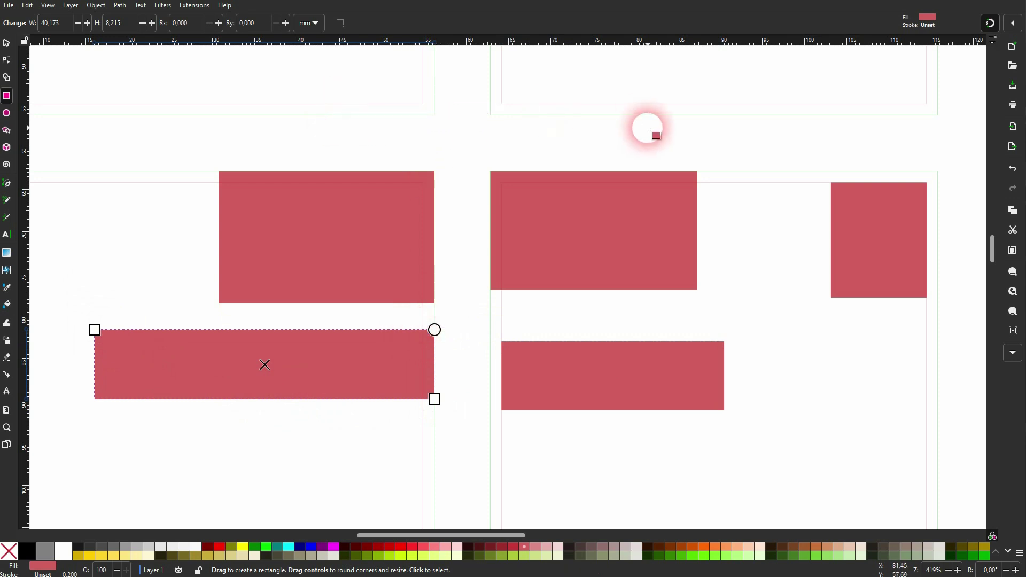
# - Zoom out and reopen Document Properties on the Grids tab
pyautogui.scroll(-3, 515, 184)
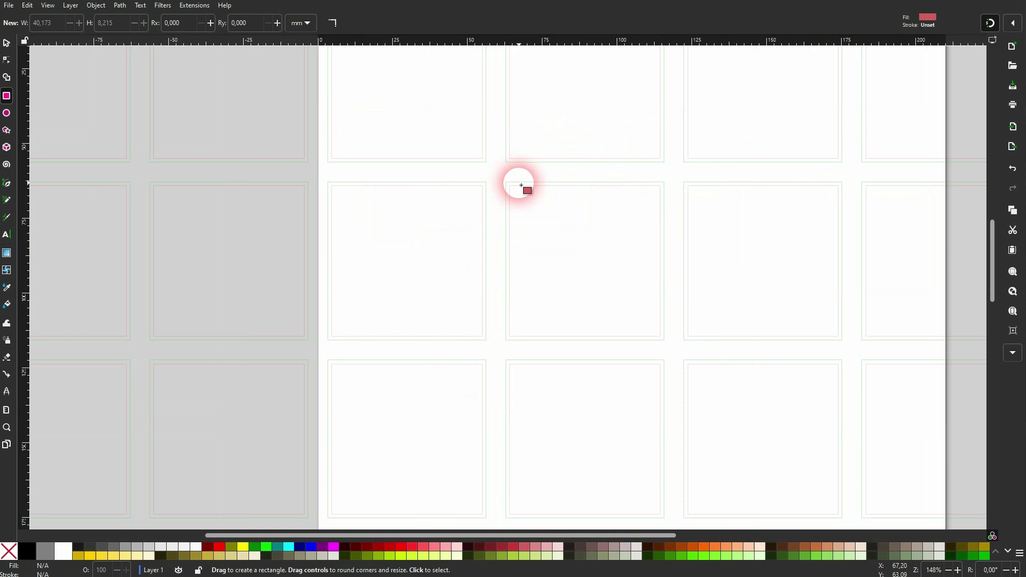
pyautogui.scroll(-3, 516, 182)
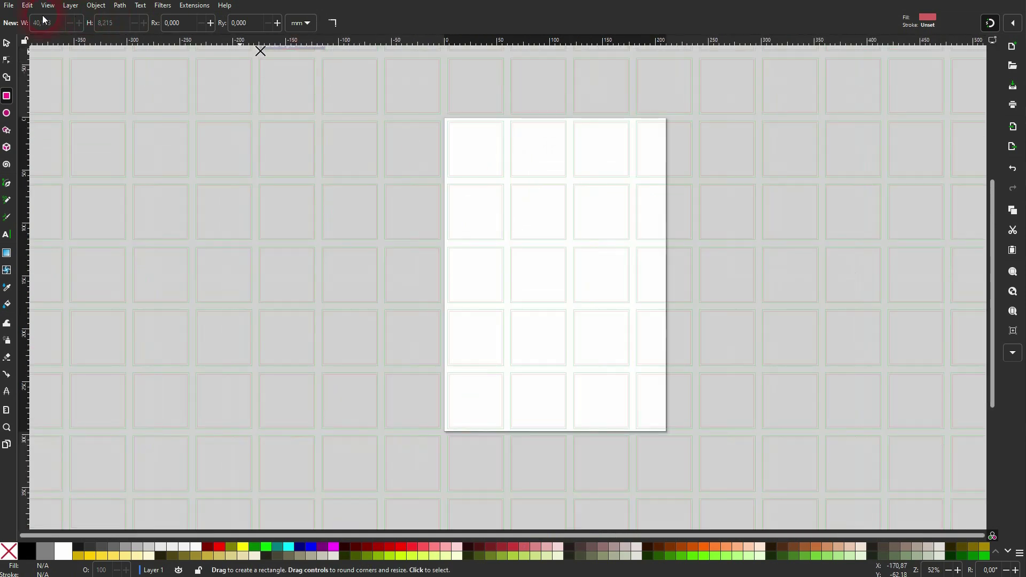
pyautogui.click(9, 7)
pyautogui.click(82, 221)
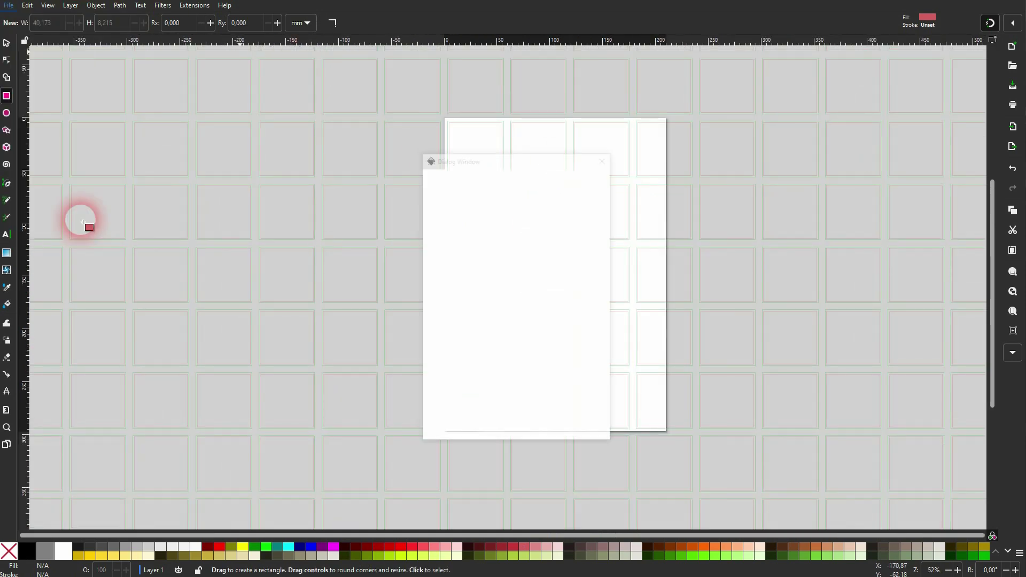
pyautogui.click(144, 134)
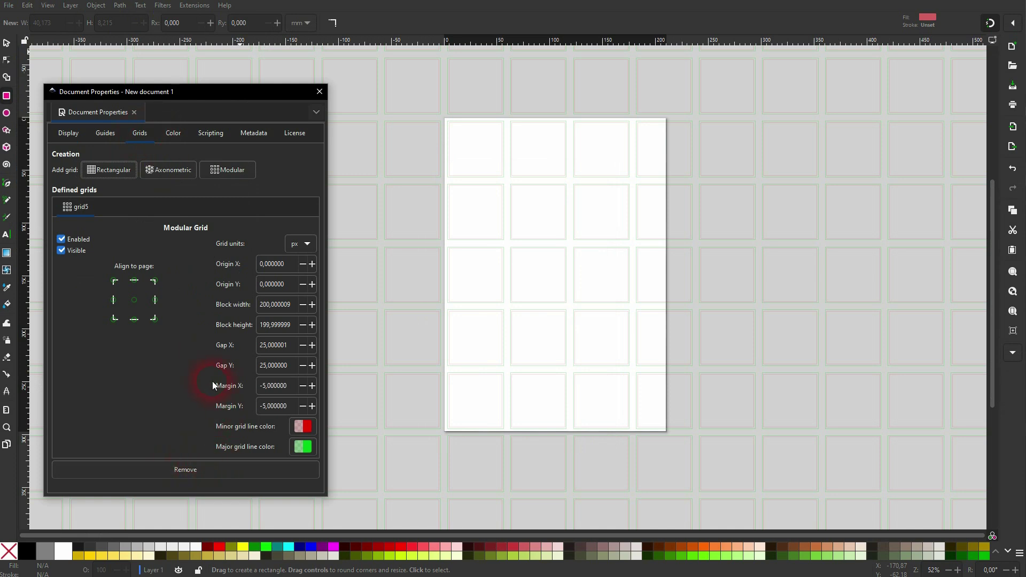
# - Remove the modular grid, close the dialog, and return to the Selector tool
pyautogui.moveTo(259, 496); pyautogui.dragTo(259, 438)
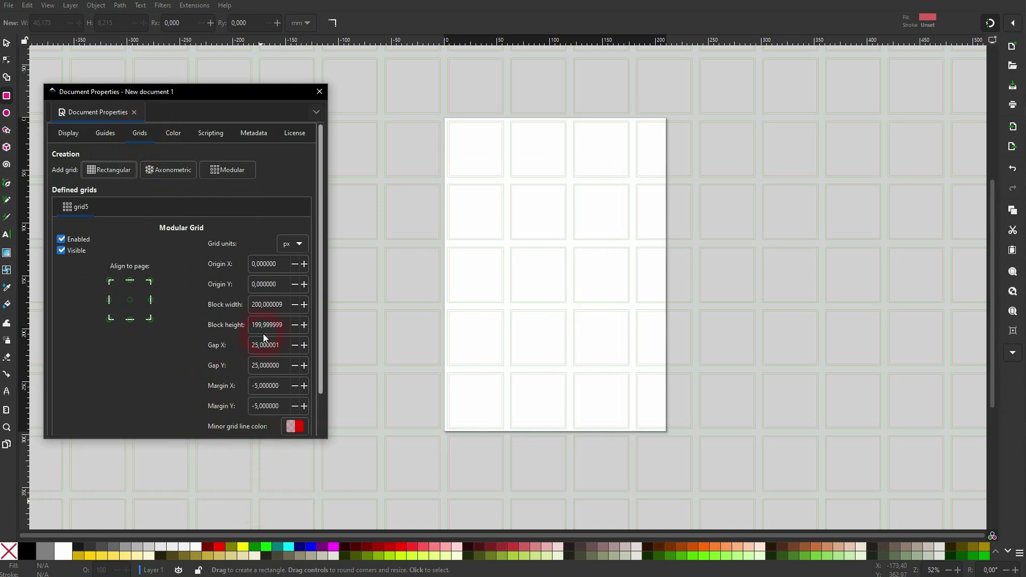
pyautogui.scroll(-2, 210, 252)
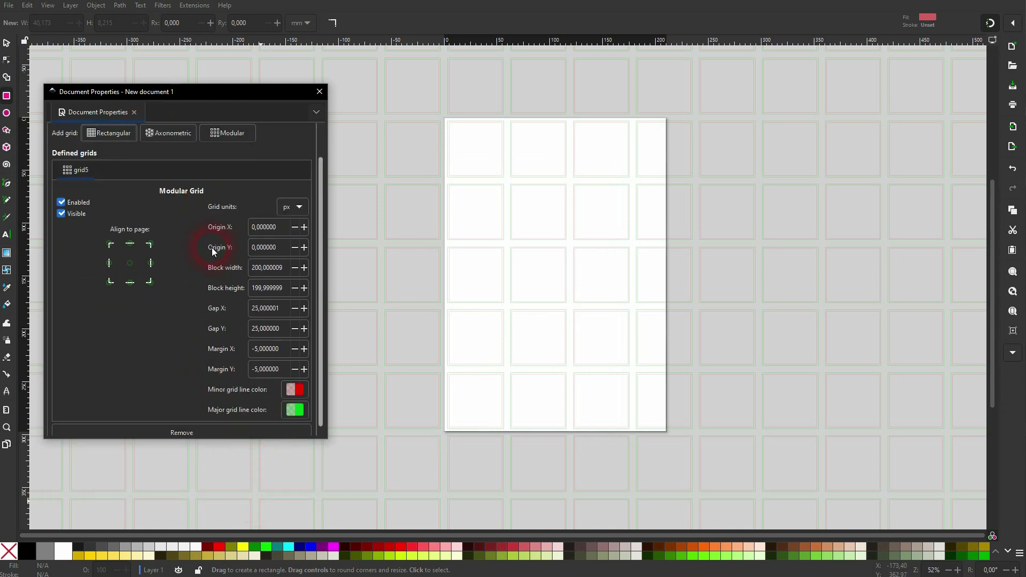
pyautogui.click(190, 423)
pyautogui.click(320, 91)
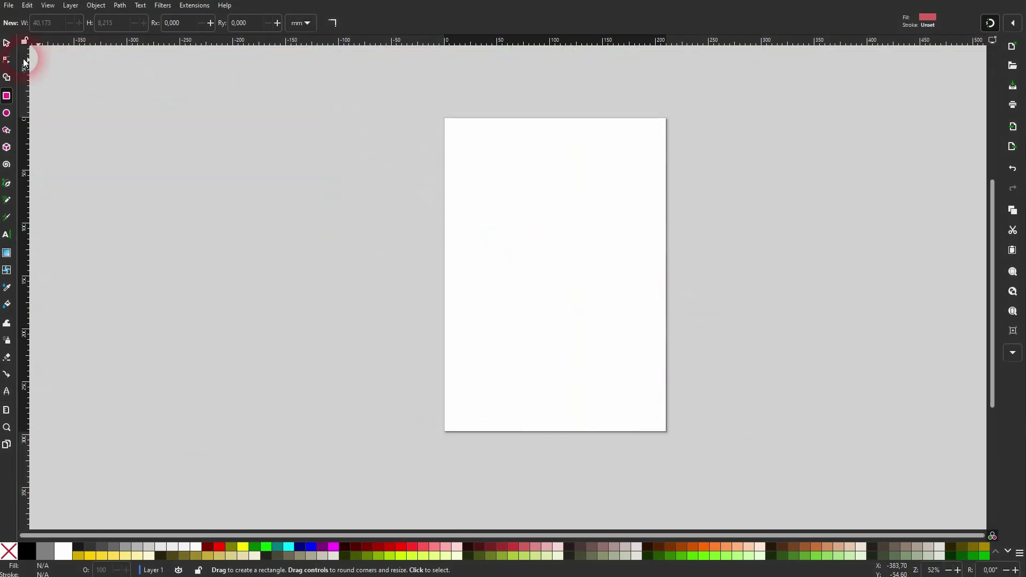
pyautogui.click(7, 43)
pyautogui.click(600, 240)
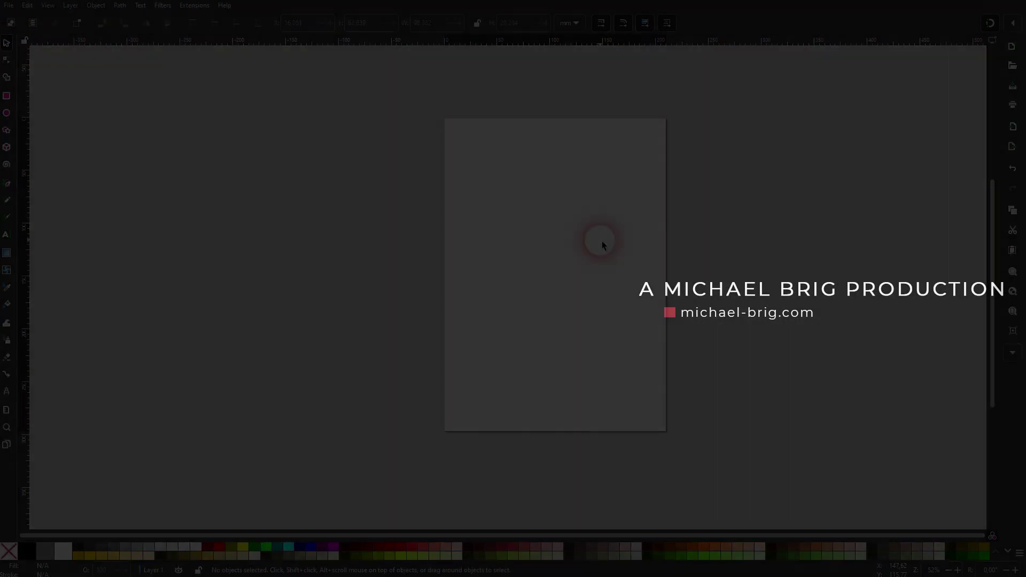